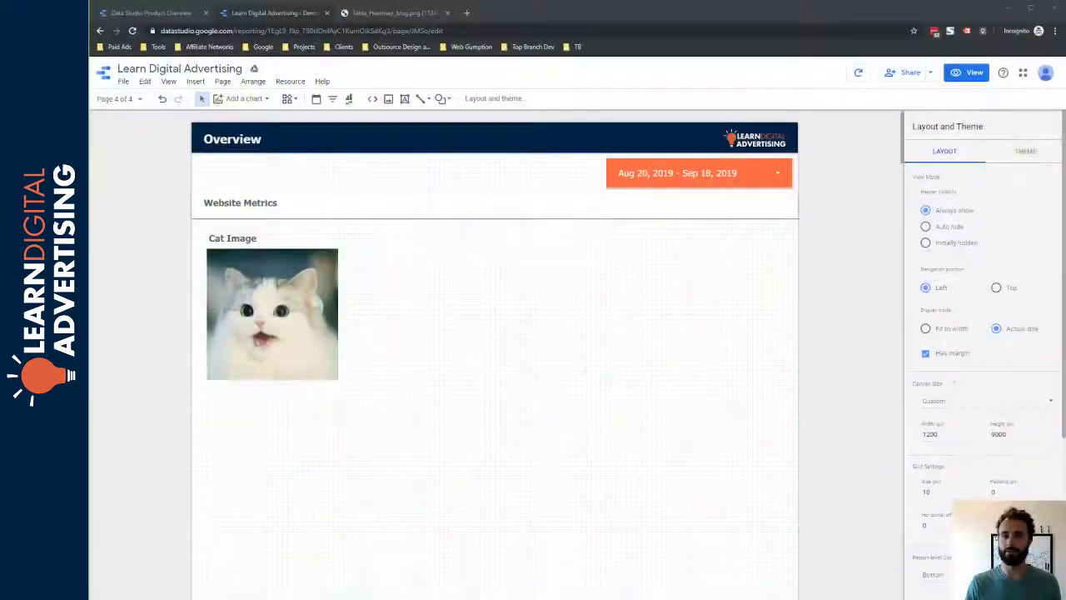
Switch to the Table_Heatmap_blog.png reference image of product sales by year and month.
{"action": "left_click", "coordinate": [392, 13]}
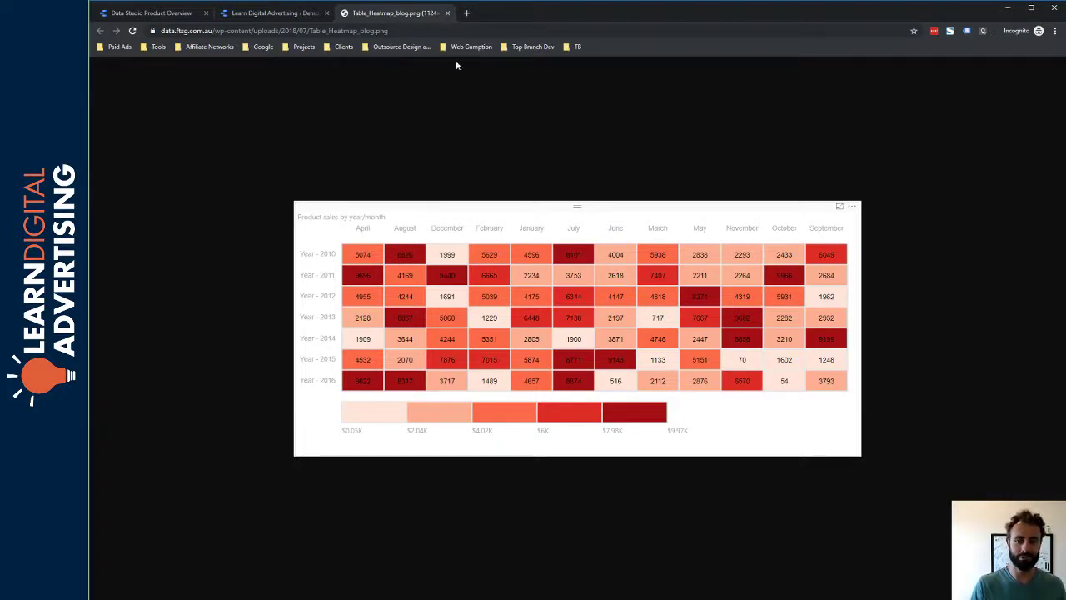
Return to the Learn Digital Advertising report and show the Add a chart options.
{"action": "left_click", "coordinate": [278, 12]}
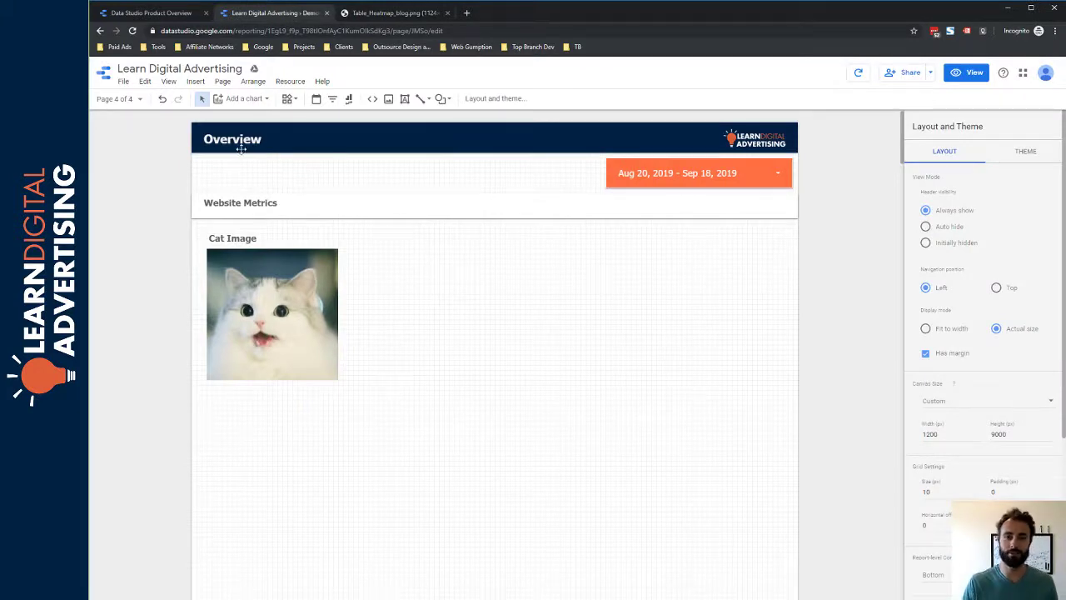
{"action": "left_click", "coordinate": [242, 99]}
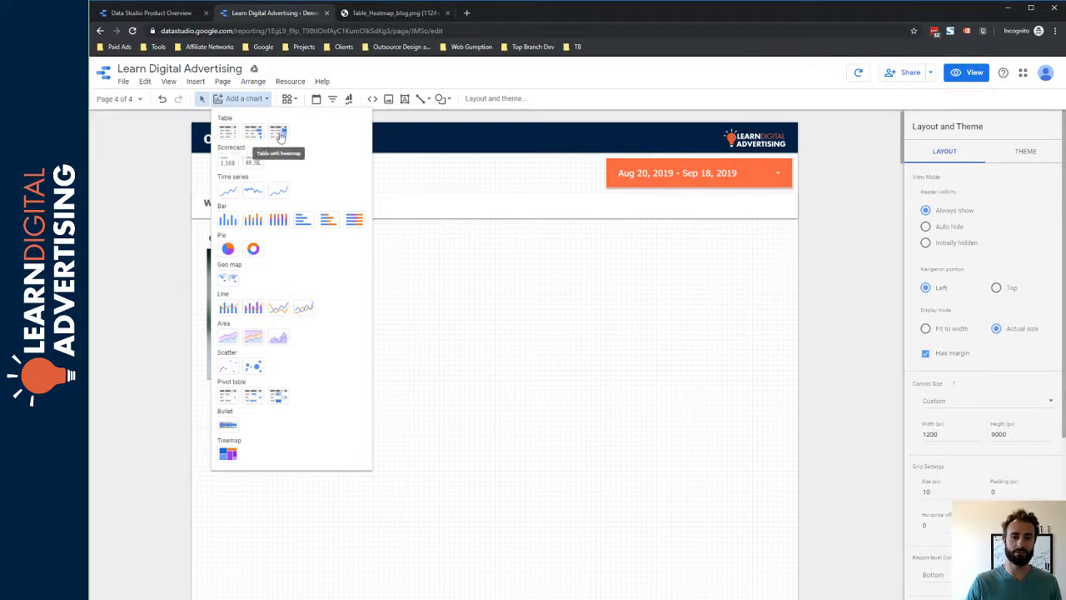
Place a Table with heatmap below the cat image and stretch it to page width.
{"action": "left_click", "coordinate": [280, 135]}
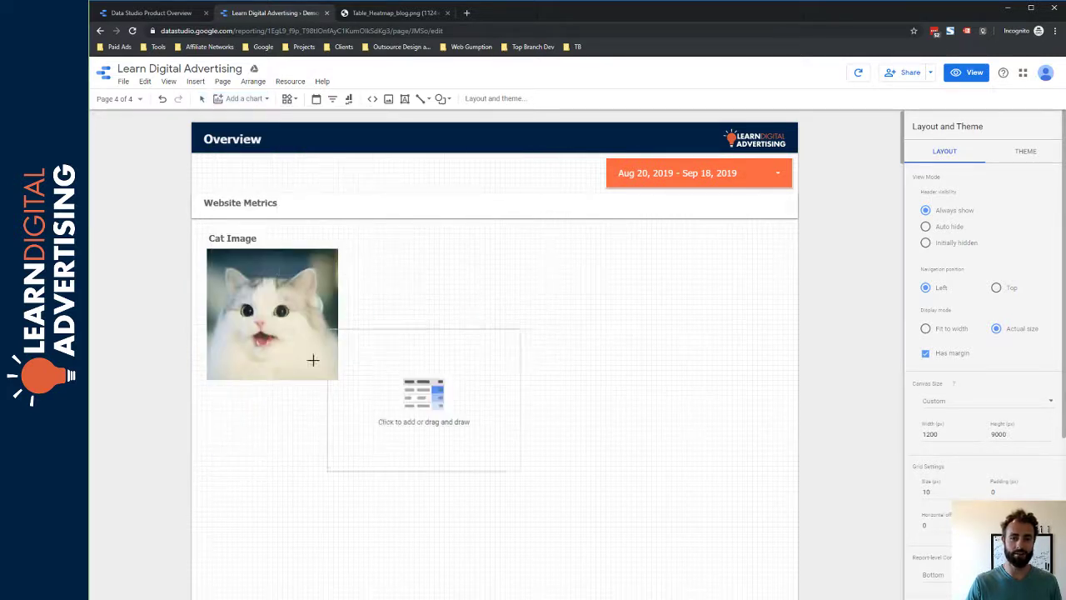
{"action": "left_click", "coordinate": [201, 391]}
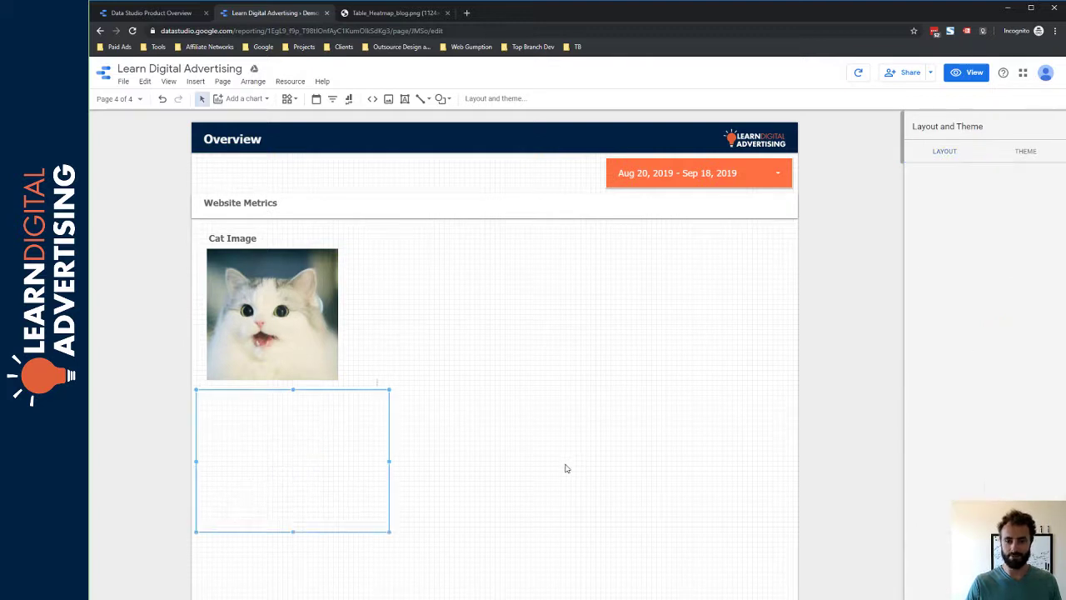
{"action": "scroll", "coordinate": [565, 468], "scroll_direction": "down", "scroll_amount": 3}
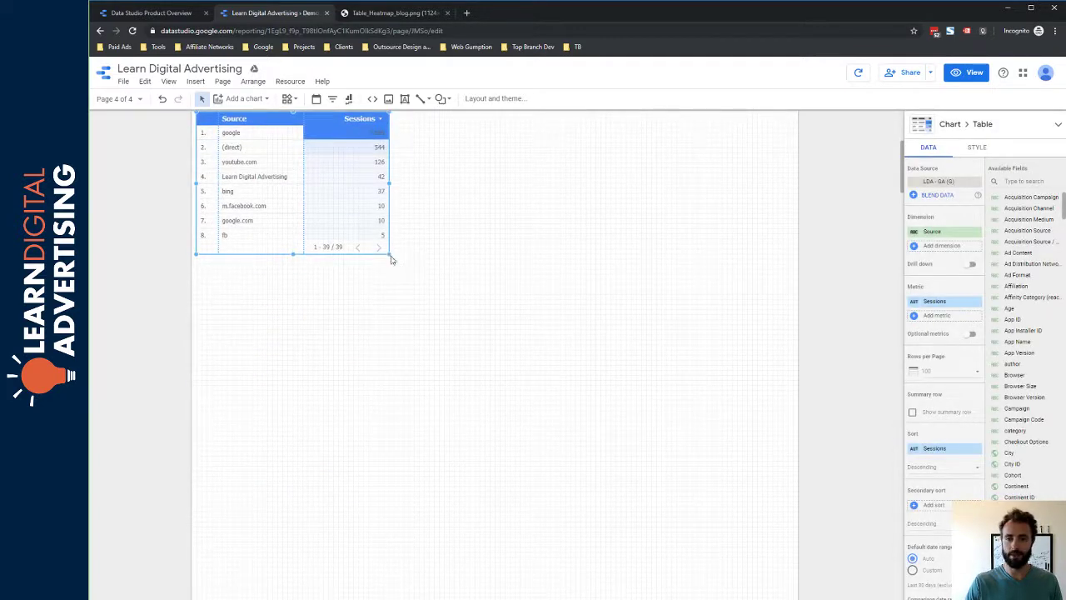
{"action": "left_click_drag", "start_coordinate": [390, 258], "coordinate": [791, 359]}
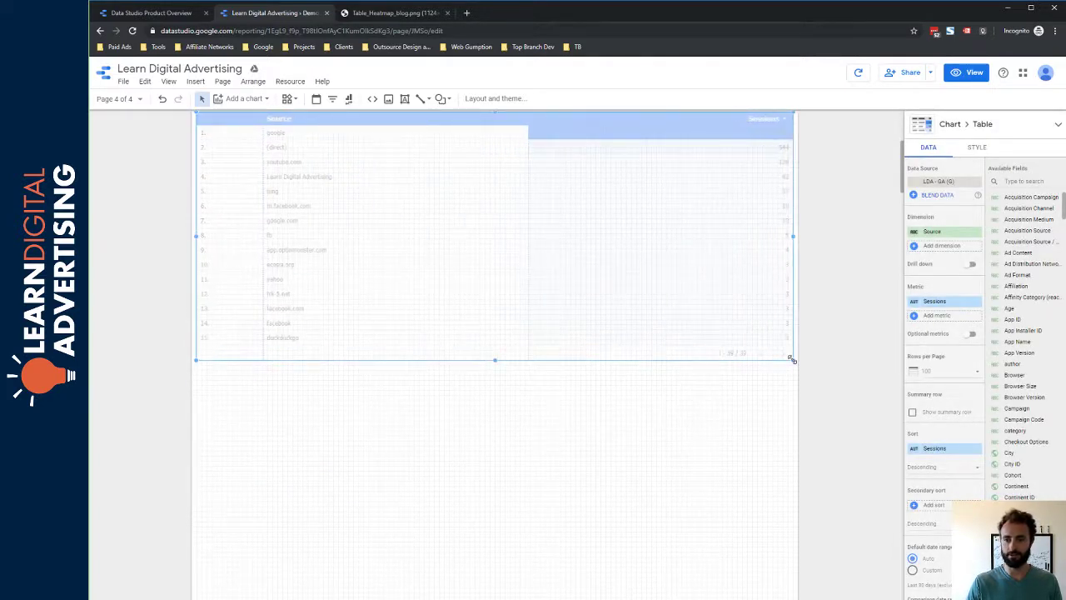
{"action": "scroll", "coordinate": [838, 407], "scroll_direction": "up", "scroll_amount": 2}
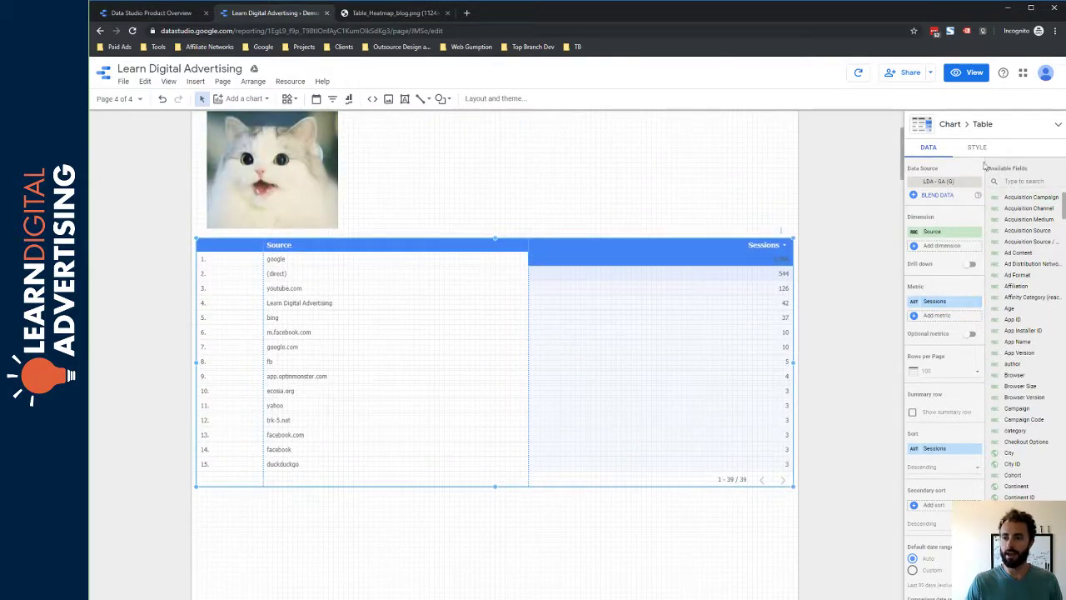
Remove row numbers and set table labels to 14px and header text to 16px.
{"action": "left_click", "coordinate": [976, 148]}
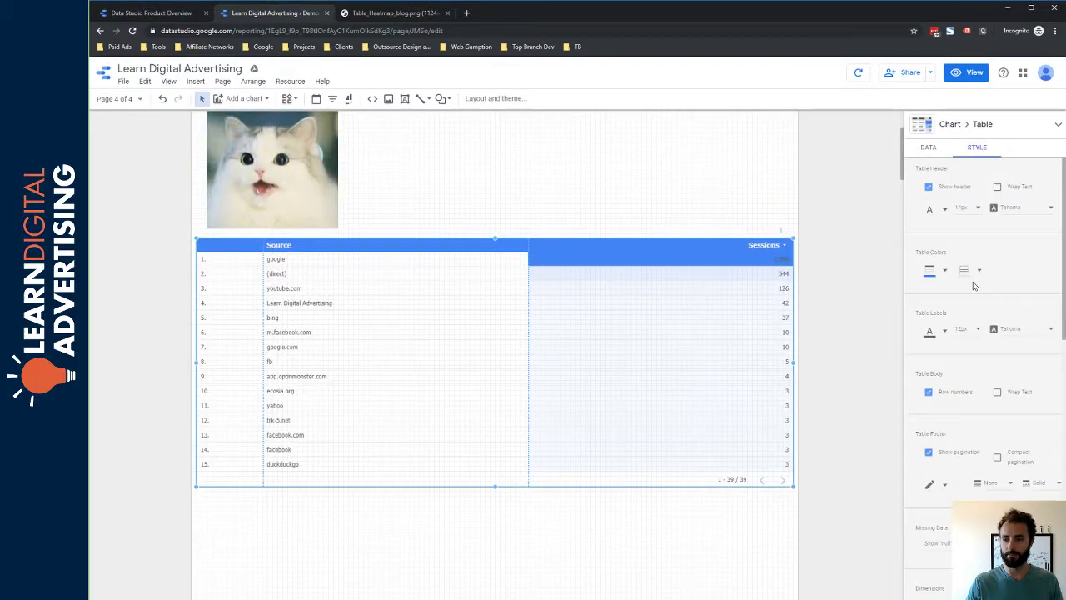
{"action": "left_click", "coordinate": [929, 392]}
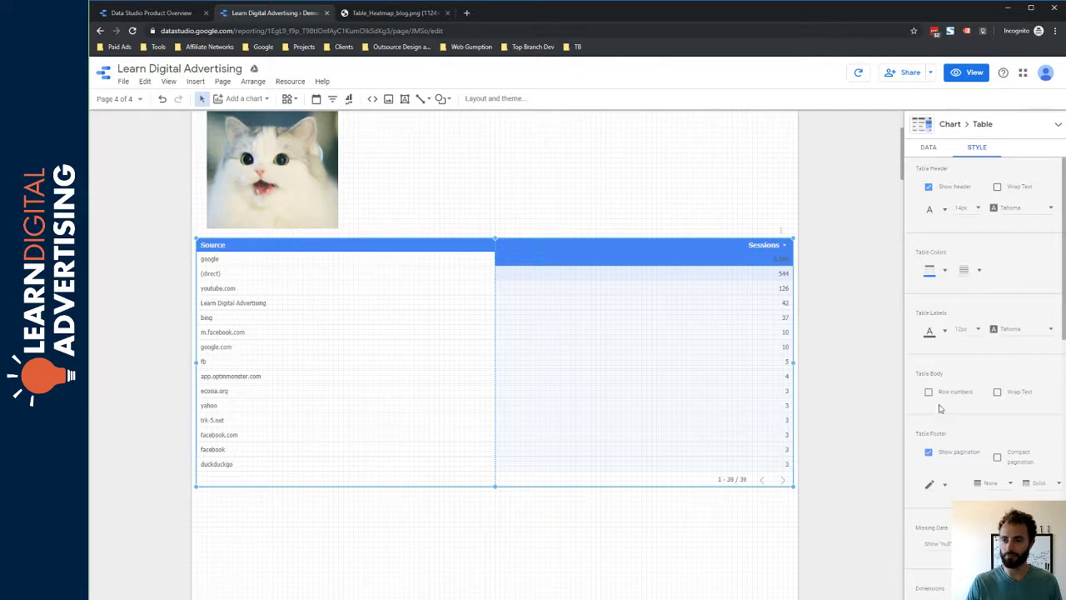
{"action": "left_click", "coordinate": [966, 331]}
{"action": "left_click", "coordinate": [968, 363]}
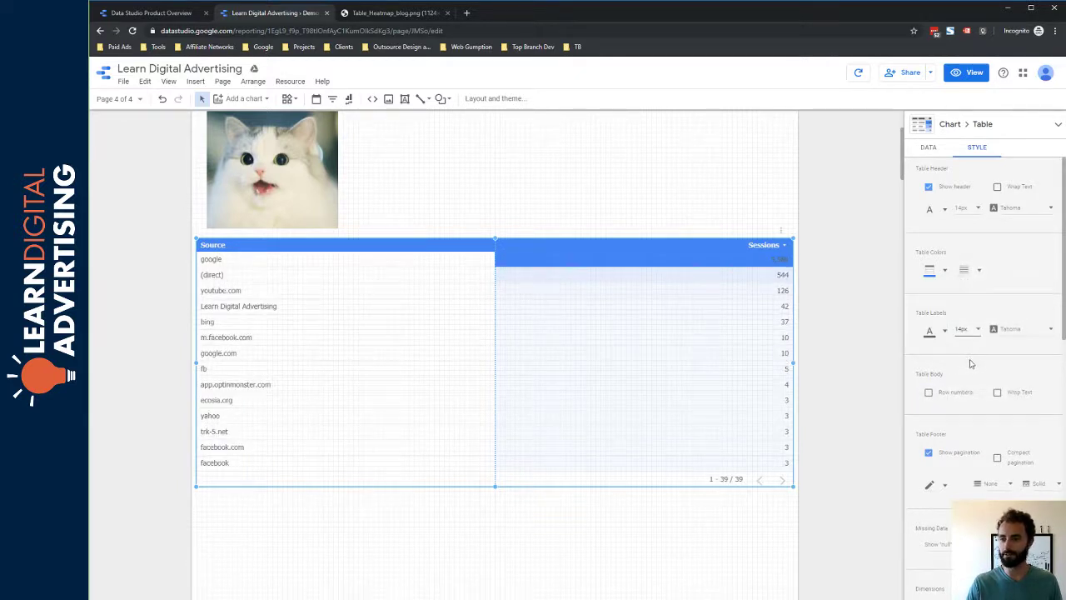
{"action": "left_click", "coordinate": [963, 210]}
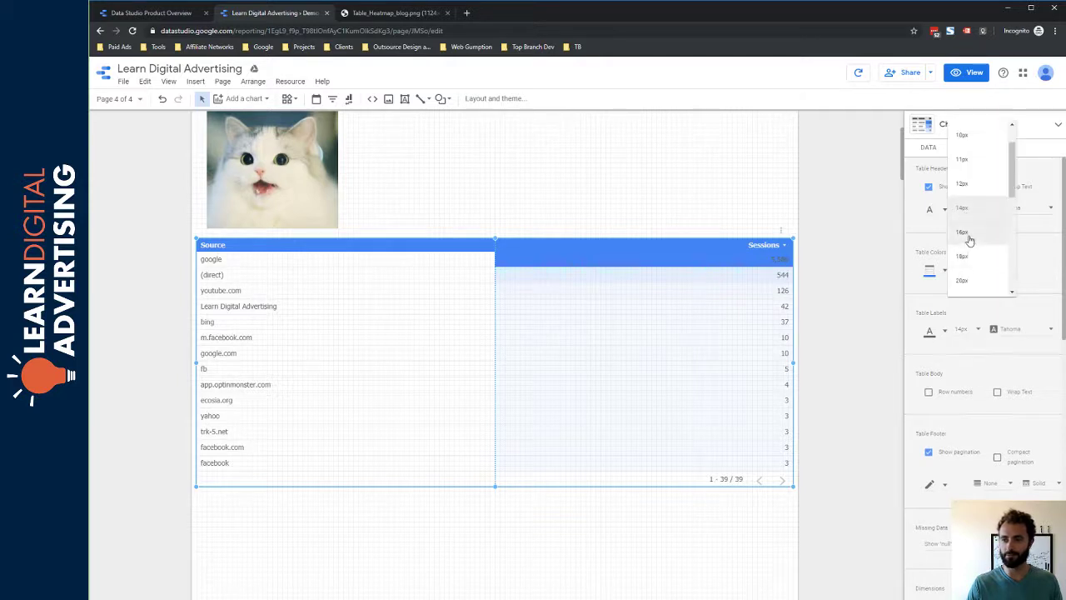
{"action": "left_click", "coordinate": [966, 233]}
{"action": "left_click", "coordinate": [927, 147]}
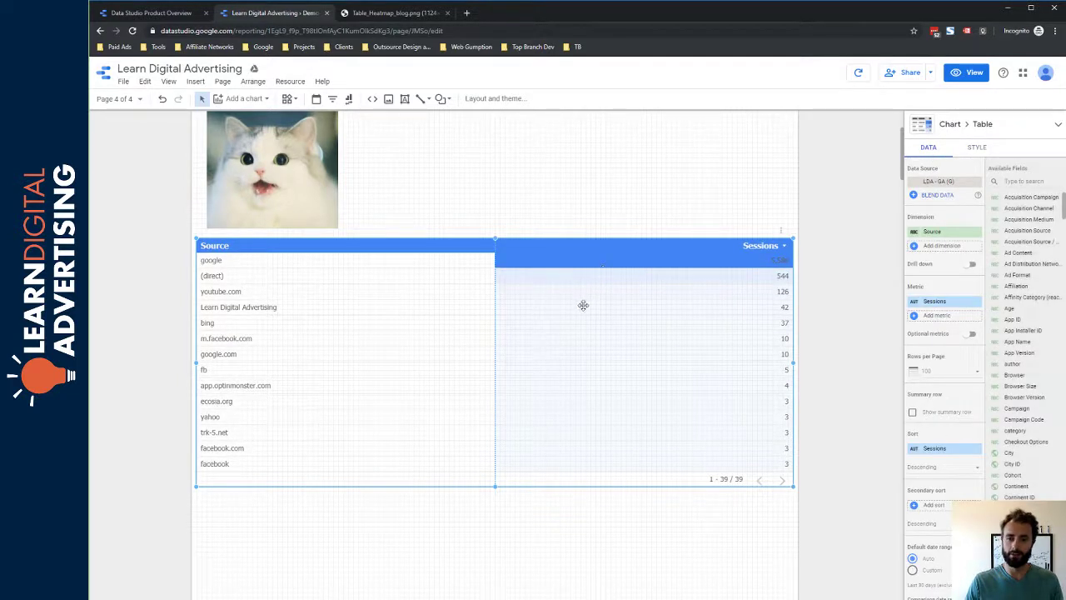
{"action": "scroll", "coordinate": [587, 300], "scroll_direction": "up", "scroll_amount": 3}
Replace the Source dimension with Default Channel Grouping.
{"action": "scroll", "coordinate": [588, 298], "scroll_direction": "down", "scroll_amount": 3}
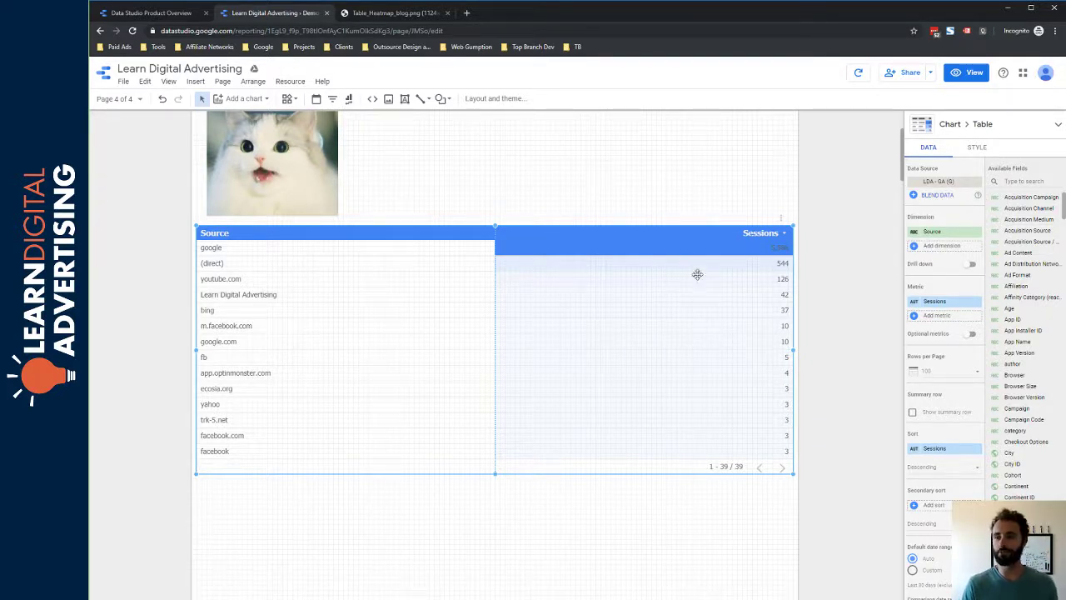
{"action": "left_click", "coordinate": [939, 236]}
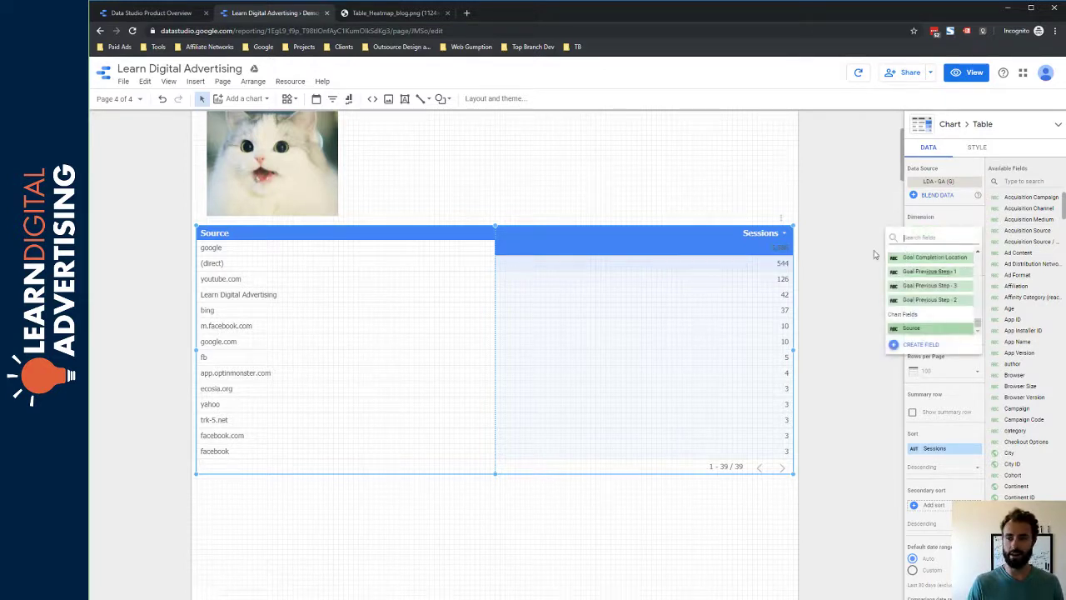
{"action": "type", "text": "coannel"}
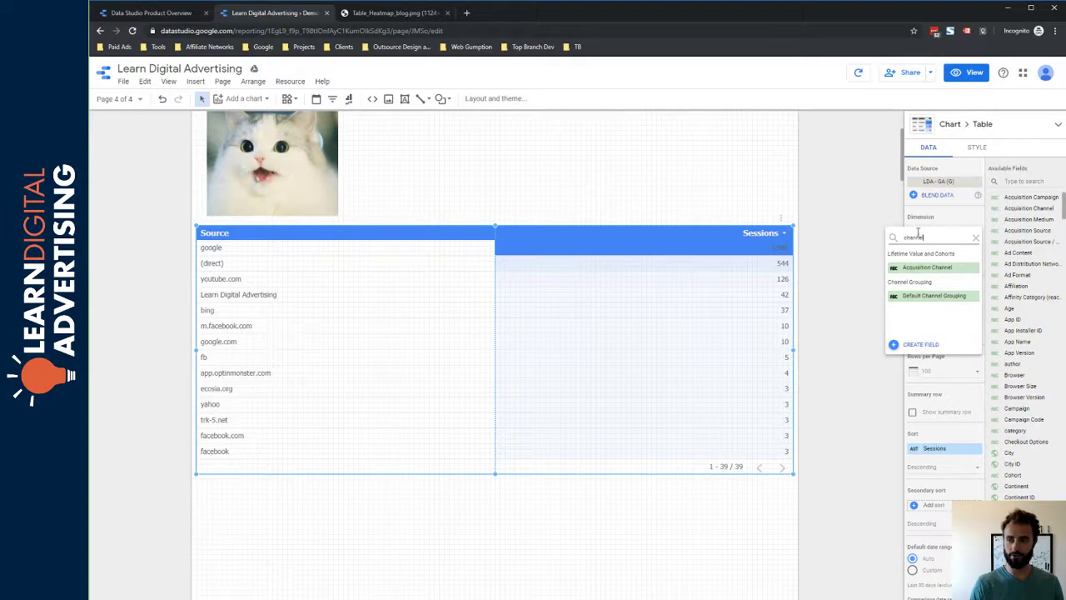
{"action": "left_click", "coordinate": [934, 296]}
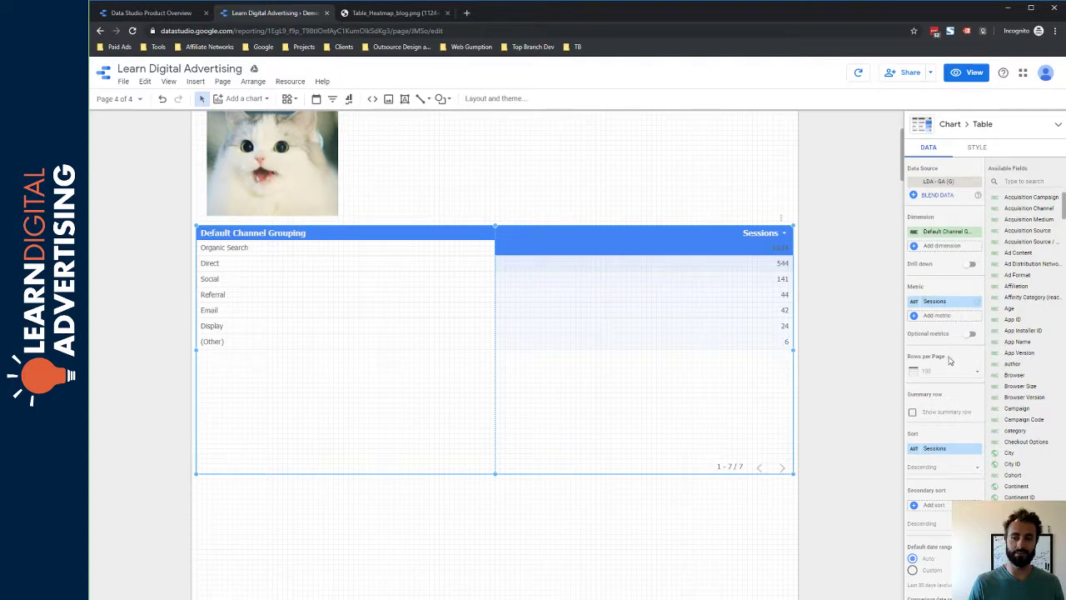
Sort the table by Default Channel Grouping.
{"action": "scroll", "coordinate": [945, 358], "scroll_direction": "down", "scroll_amount": 1}
{"action": "left_click", "coordinate": [938, 405]}
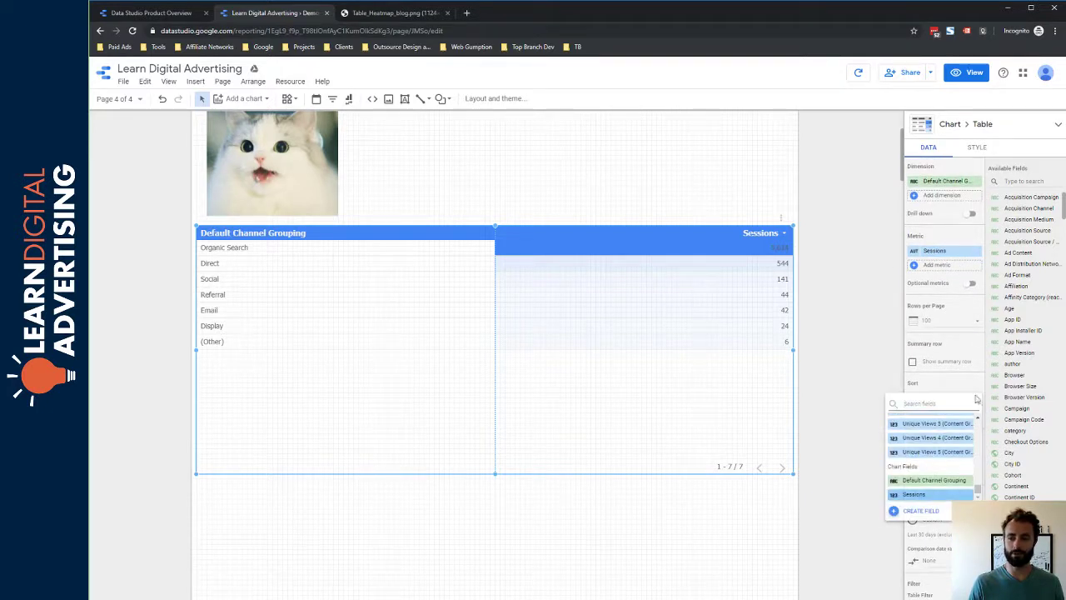
{"action": "type", "text": "channel"}
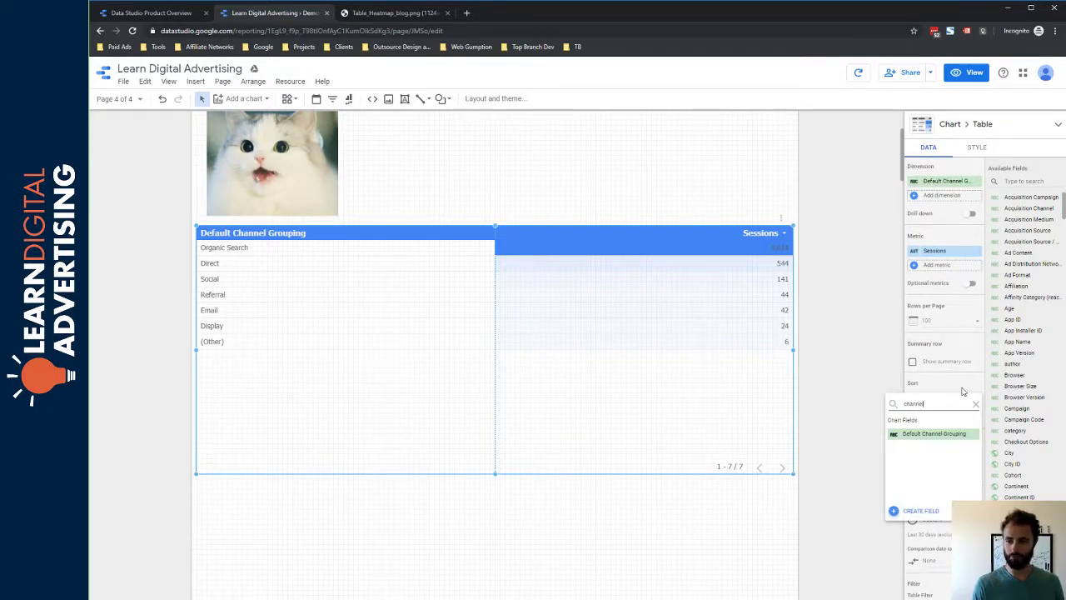
{"action": "left_click", "coordinate": [931, 434]}
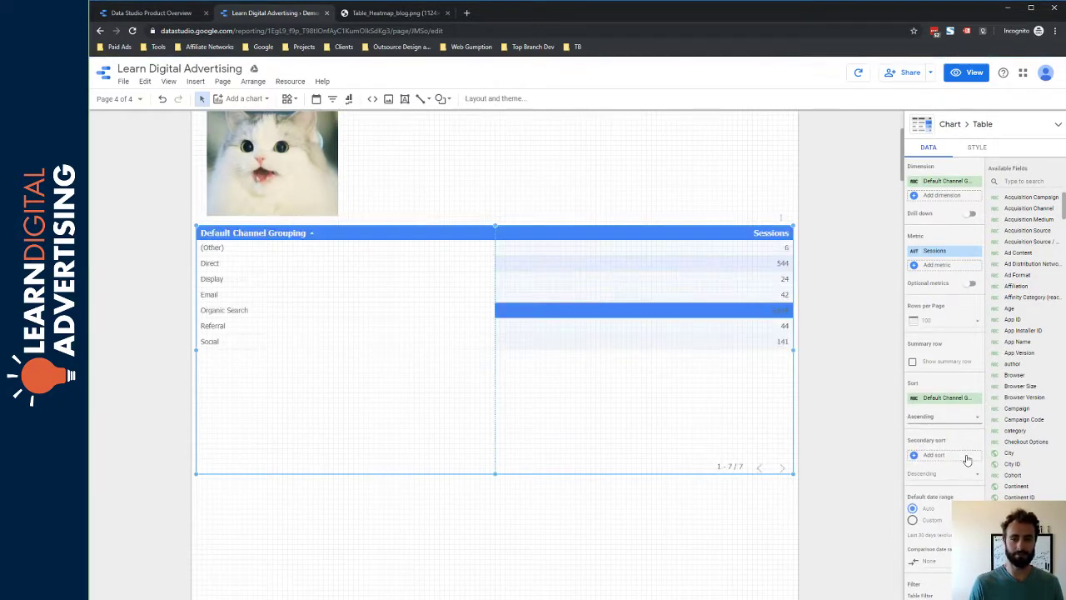
{"action": "left_click", "coordinate": [969, 73]}
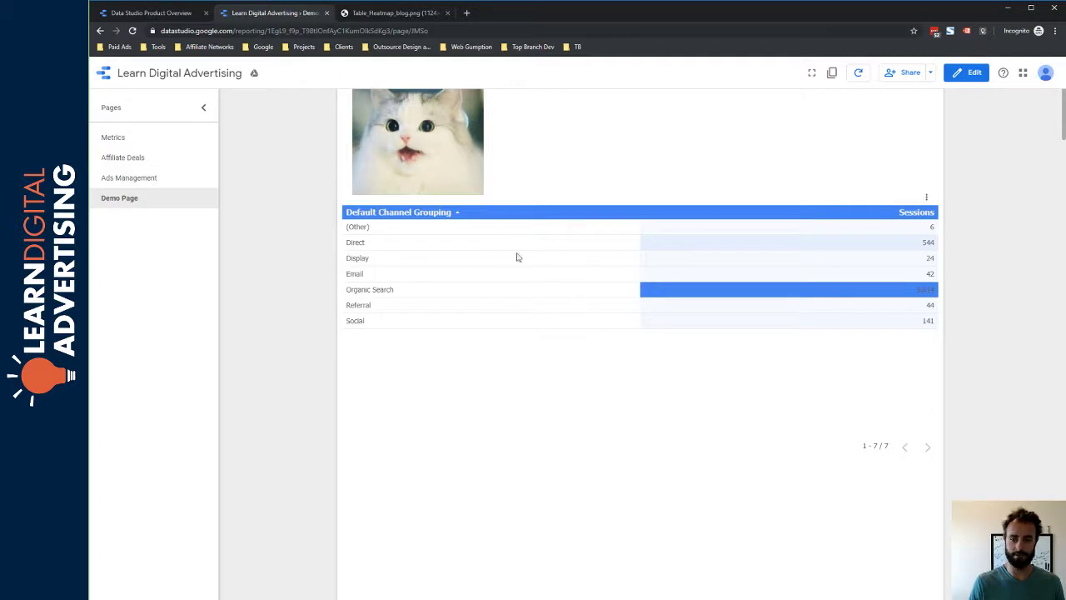
{"action": "left_click", "coordinate": [971, 75]}
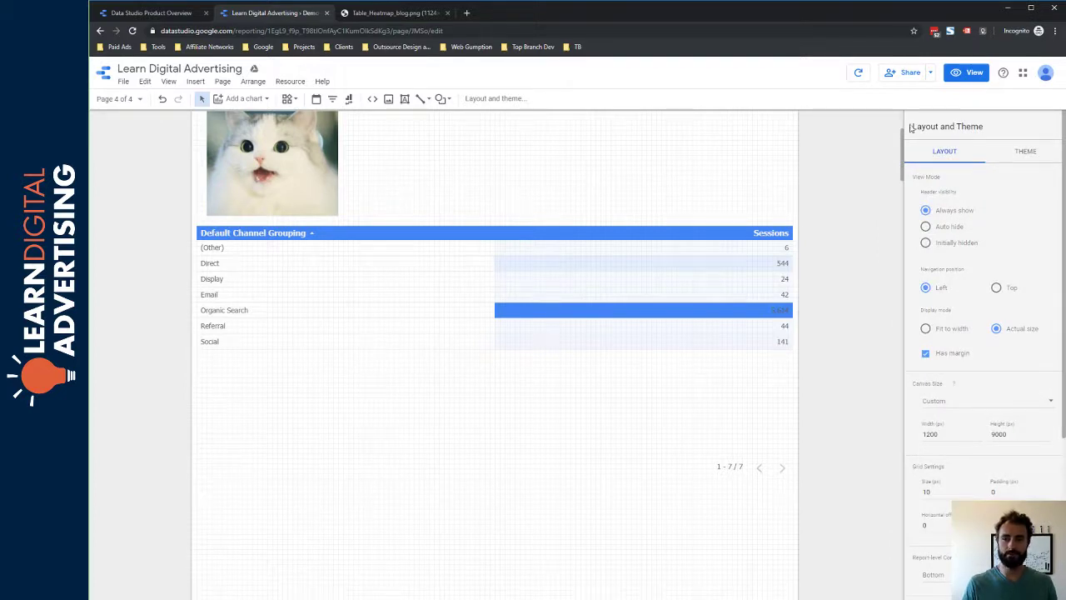
Add Goal Completions as a second metric, widen its column, and preview the report.
{"action": "left_click", "coordinate": [624, 283]}
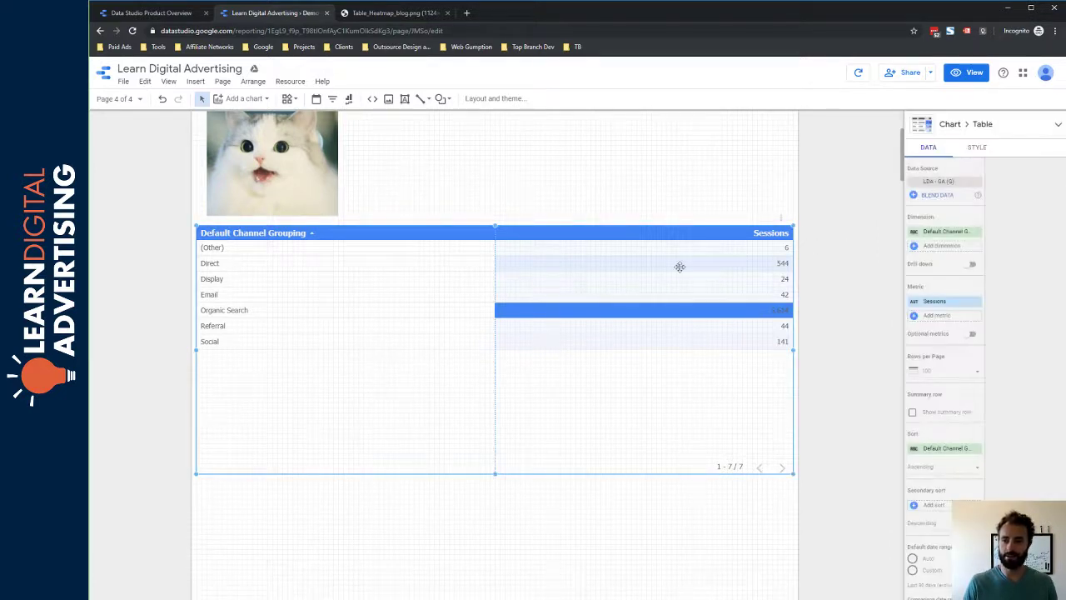
{"action": "left_click", "coordinate": [936, 317]}
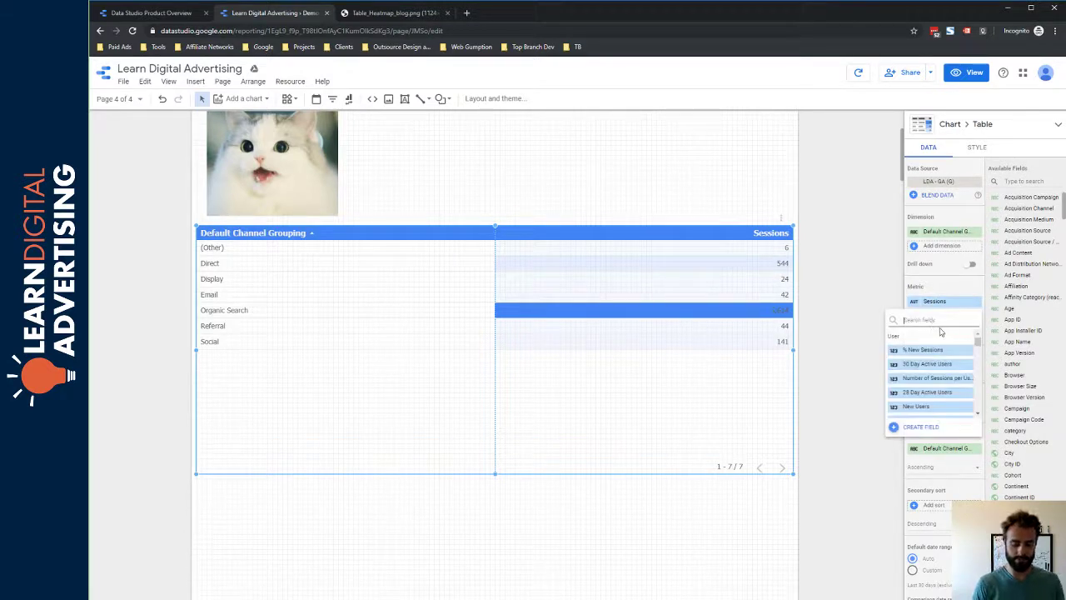
{"action": "type", "text": "goal compl"}
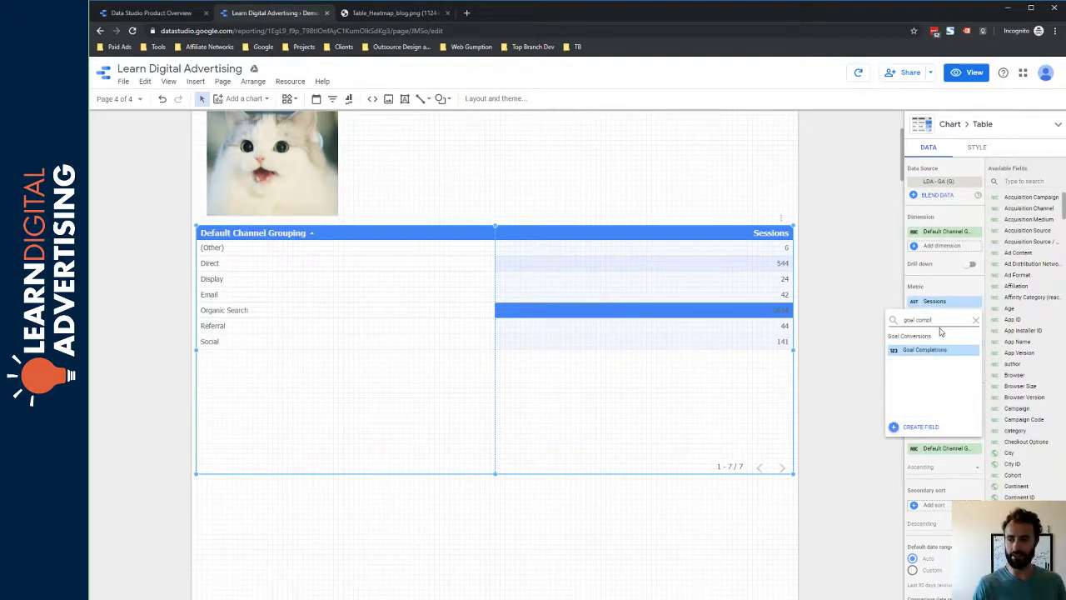
{"action": "left_click", "coordinate": [924, 349]}
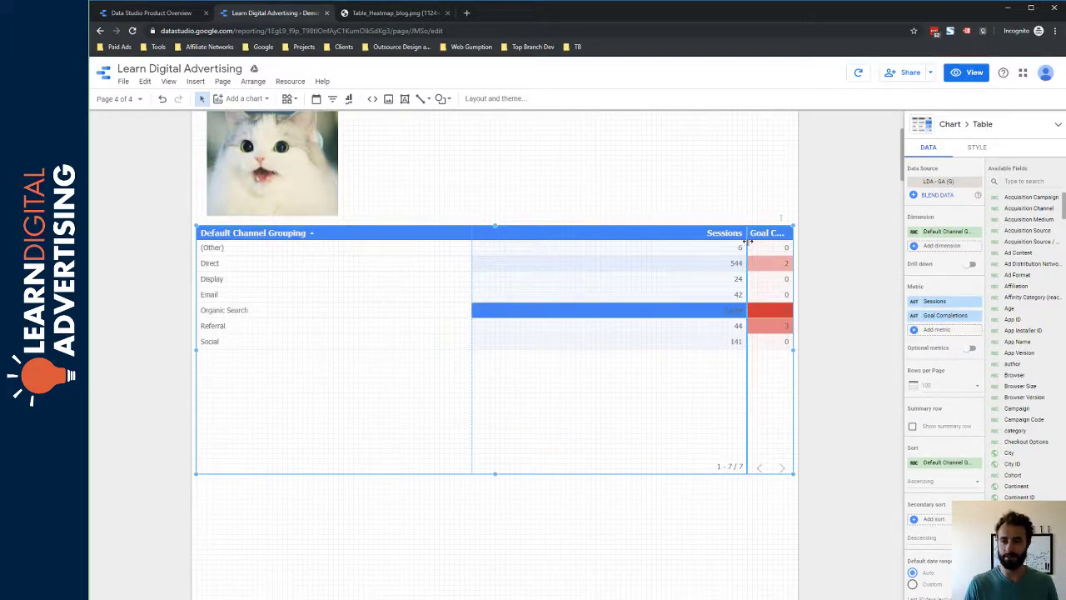
{"action": "left_click_drag", "start_coordinate": [747, 244], "coordinate": [693, 243]}
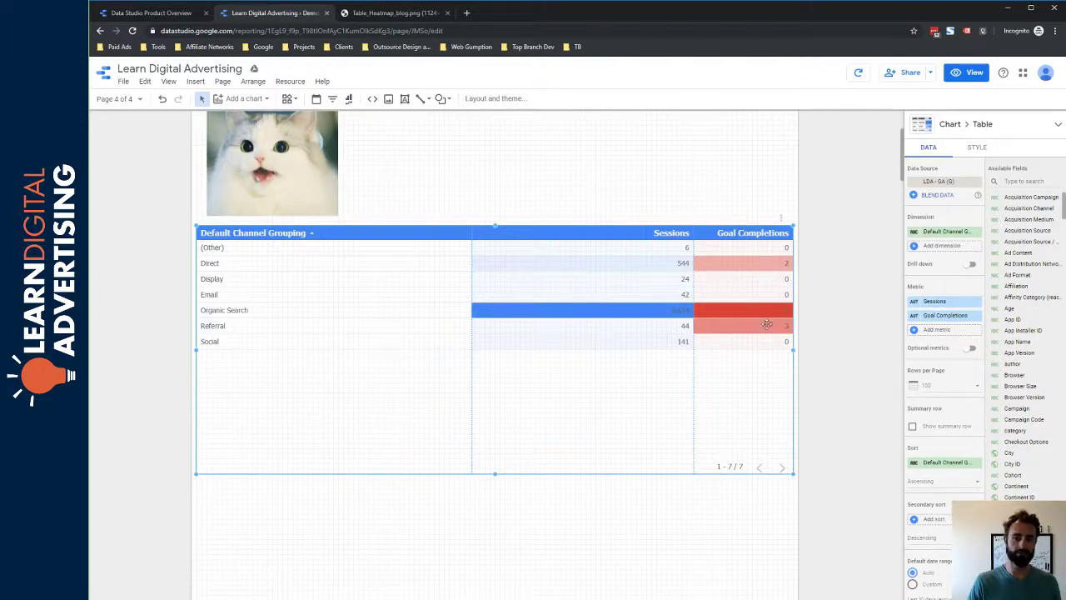
{"action": "left_click", "coordinate": [968, 72]}
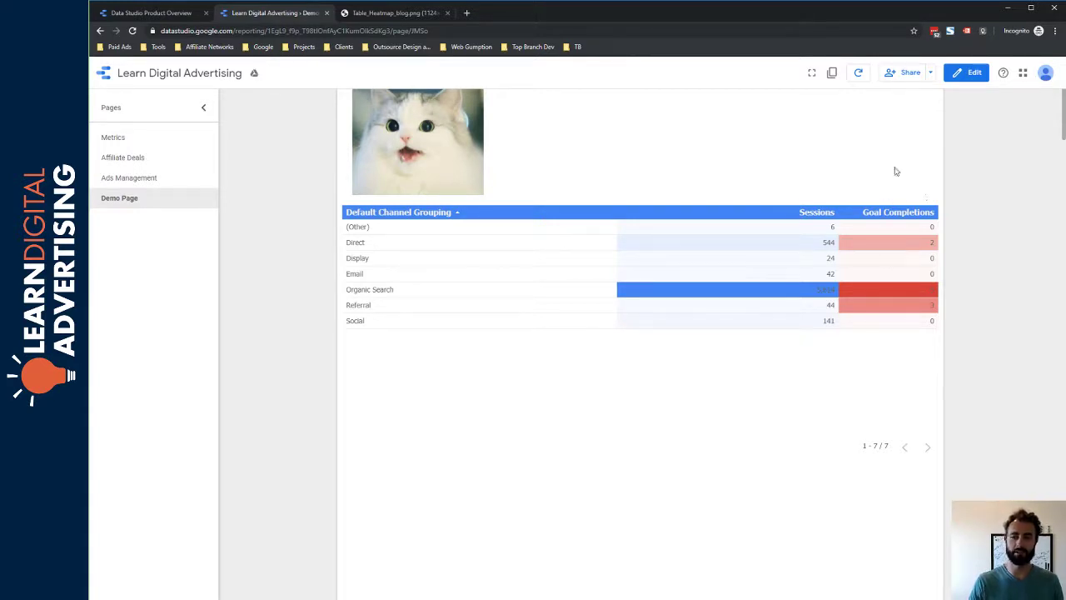
Return to edit mode and select the table to show its data settings.
{"action": "left_click", "coordinate": [974, 73]}
{"action": "left_click", "coordinate": [729, 287]}
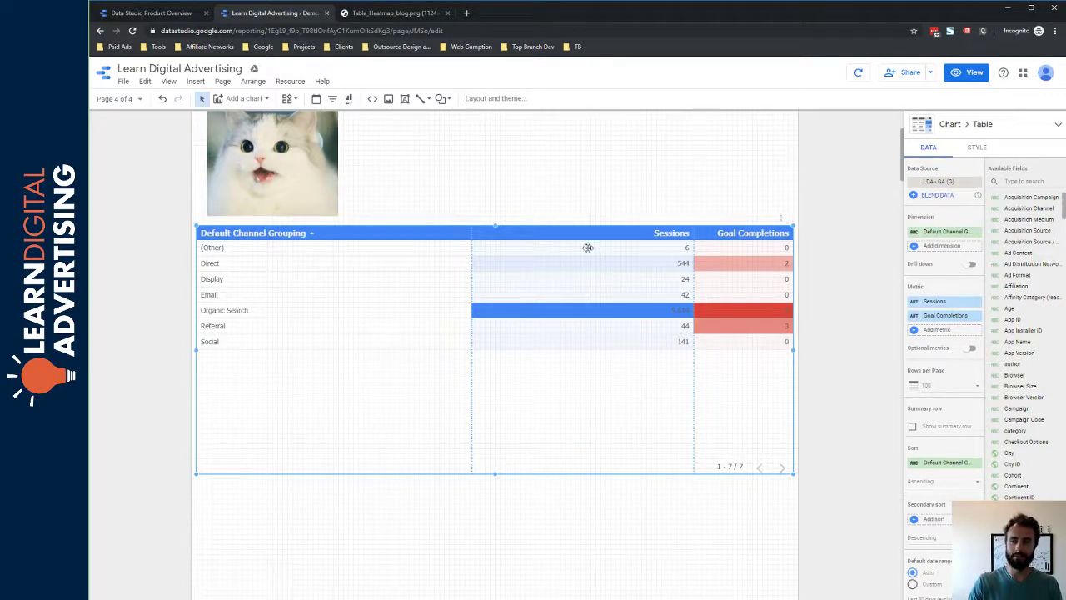
Show the table's STYLE settings and compare against the reference heatmap image.
{"action": "left_click", "coordinate": [977, 147]}
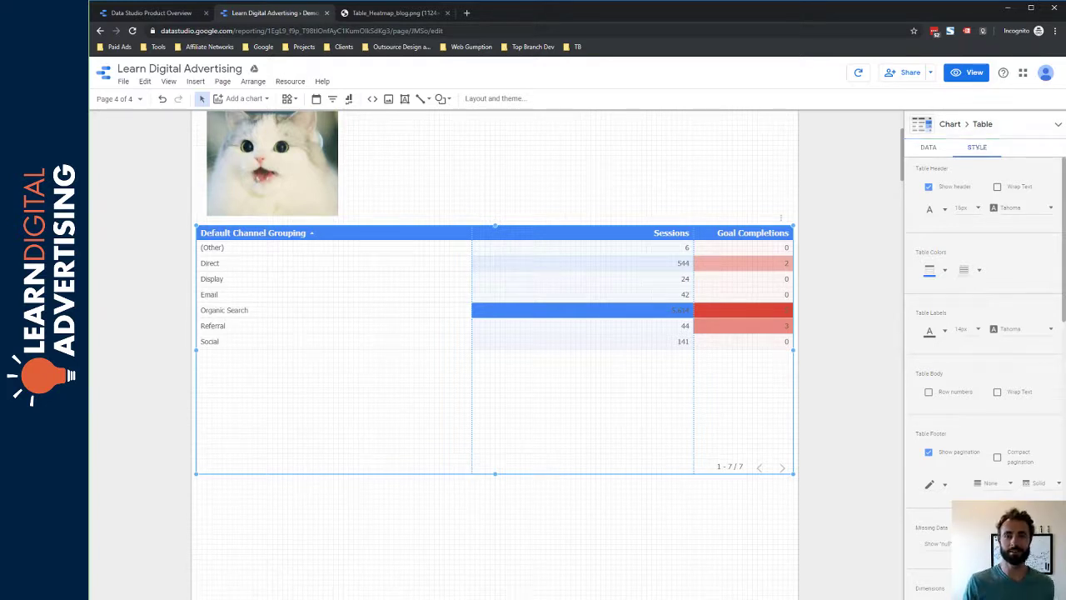
{"action": "left_click", "coordinate": [402, 13]}
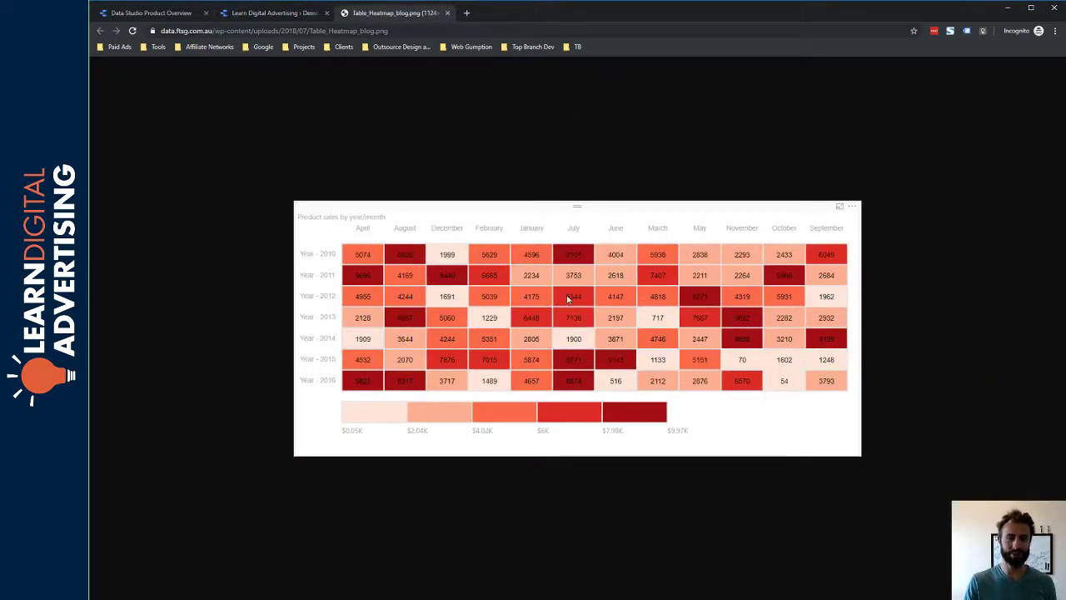
{"action": "left_click", "coordinate": [306, 14]}
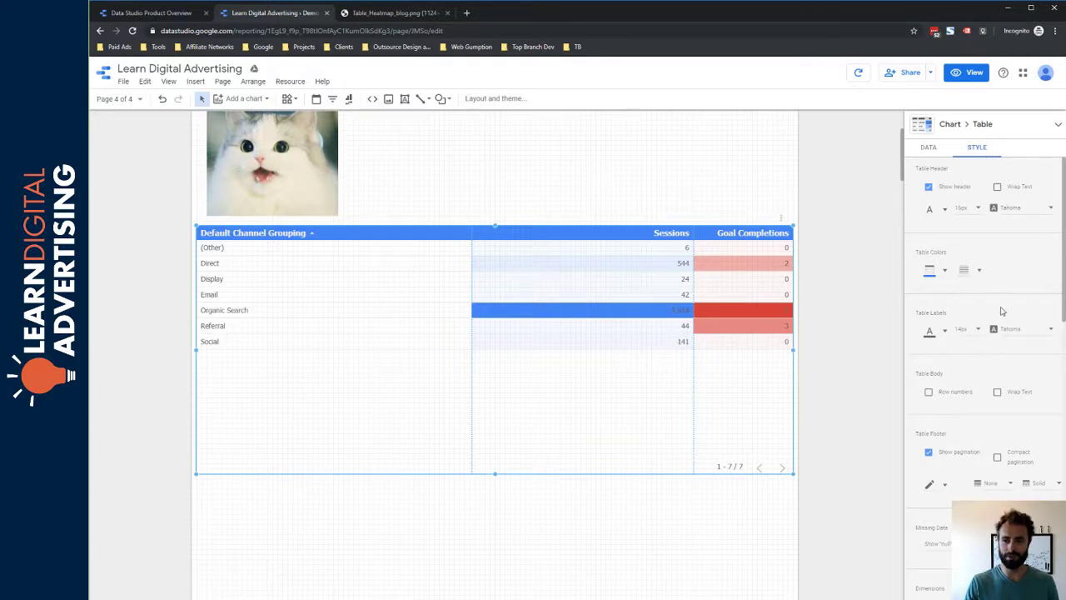
Set the table header background color to the dark grey swatch.
{"action": "left_click", "coordinate": [944, 275]}
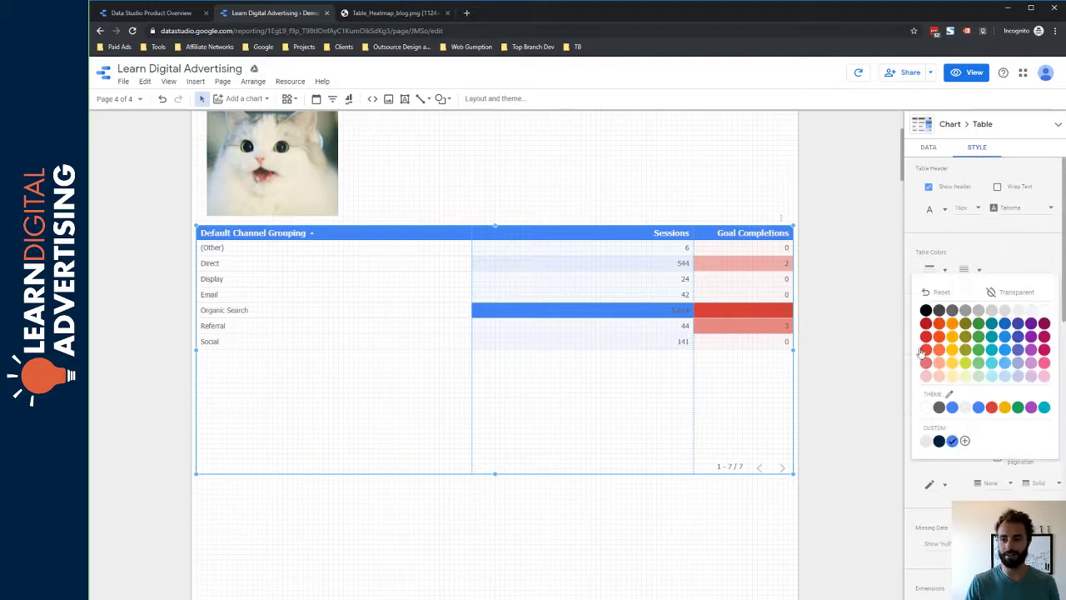
{"action": "left_click", "coordinate": [949, 313]}
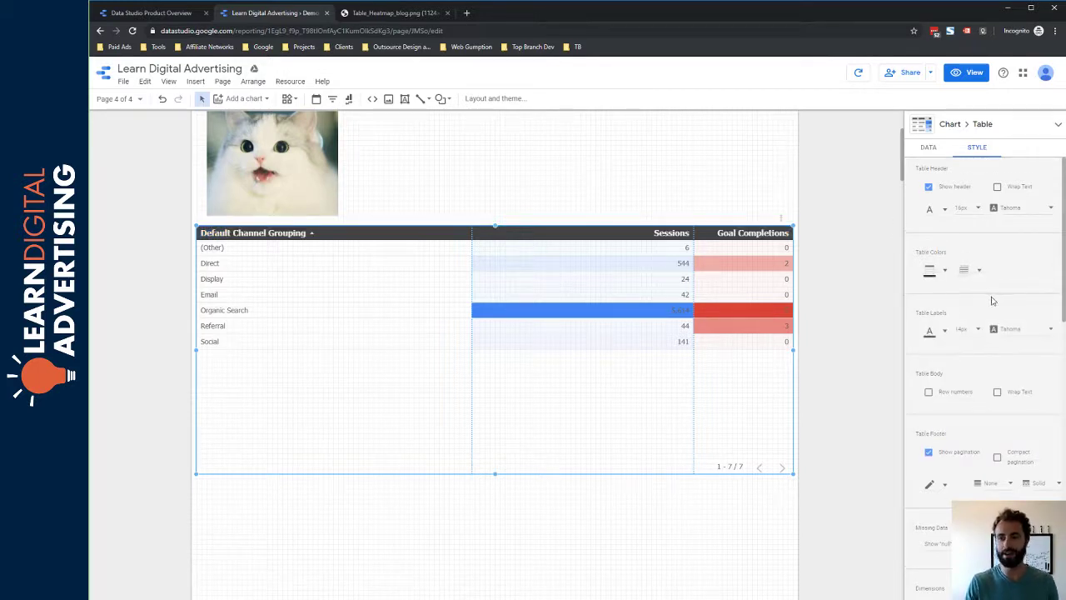
{"action": "scroll", "coordinate": [987, 292], "scroll_direction": "down", "scroll_amount": 4}
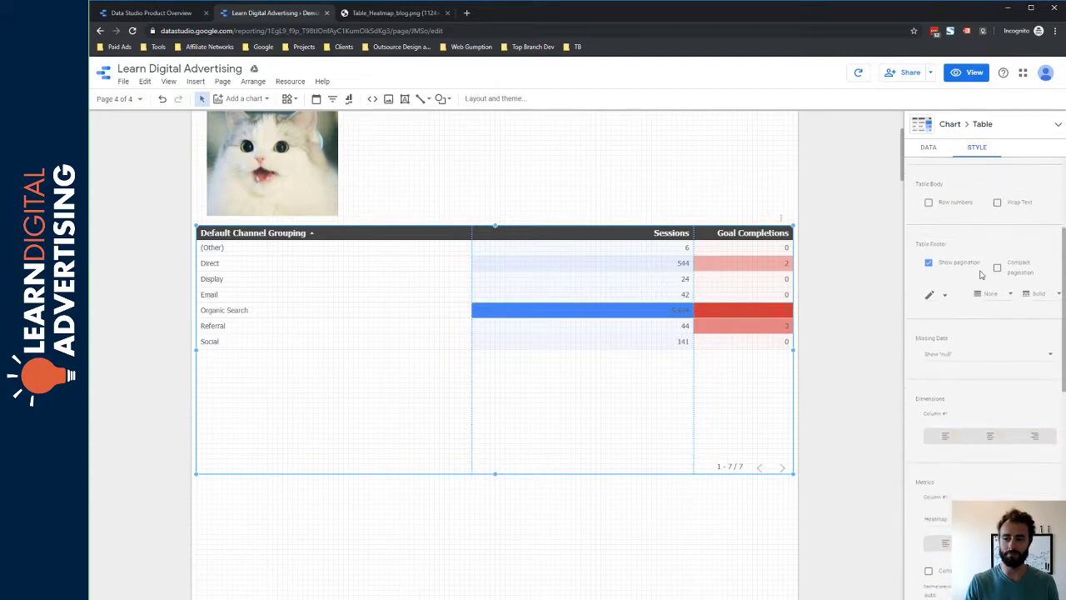
{"action": "scroll", "coordinate": [974, 267], "scroll_direction": "down", "scroll_amount": 2}
{"action": "scroll", "coordinate": [958, 240], "scroll_direction": "down", "scroll_amount": 3}
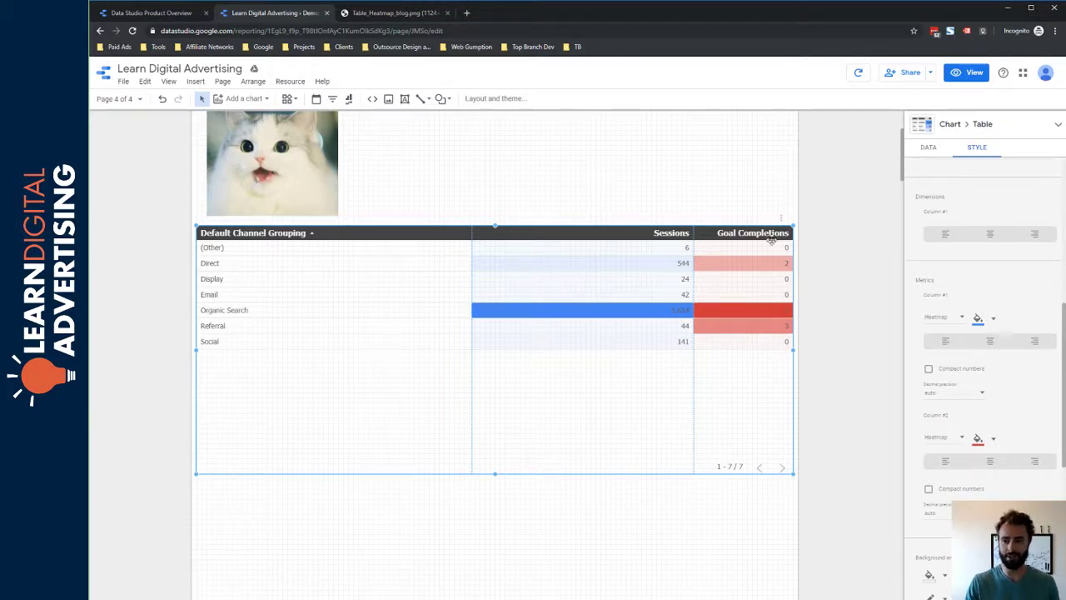
Change the Sessions column (Column #1) heatmap color to green.
{"action": "scroll", "coordinate": [982, 310], "scroll_direction": "down", "scroll_amount": 1}
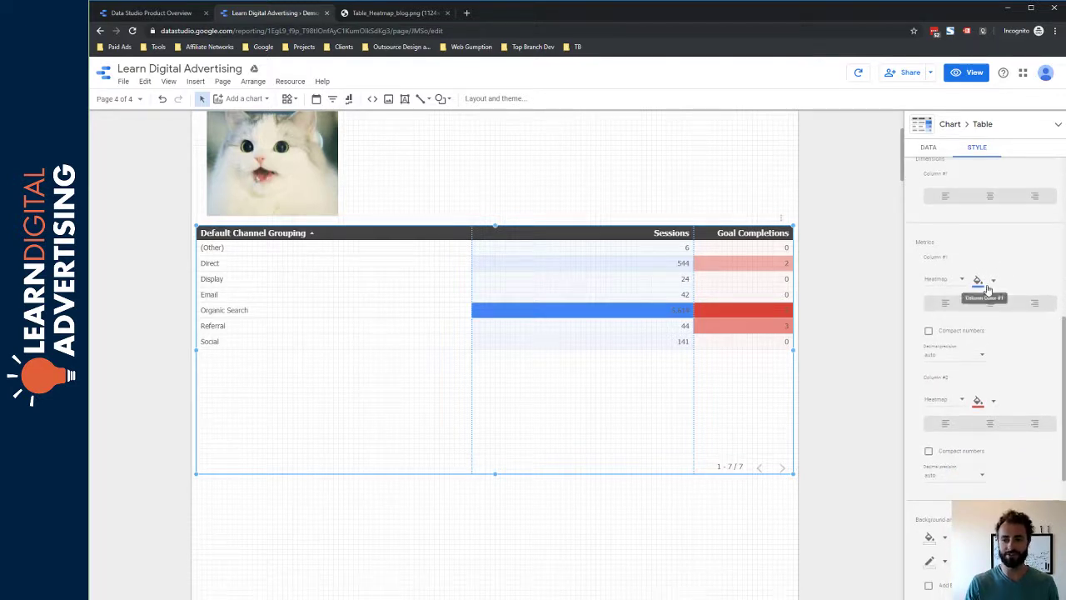
{"action": "left_click", "coordinate": [992, 286]}
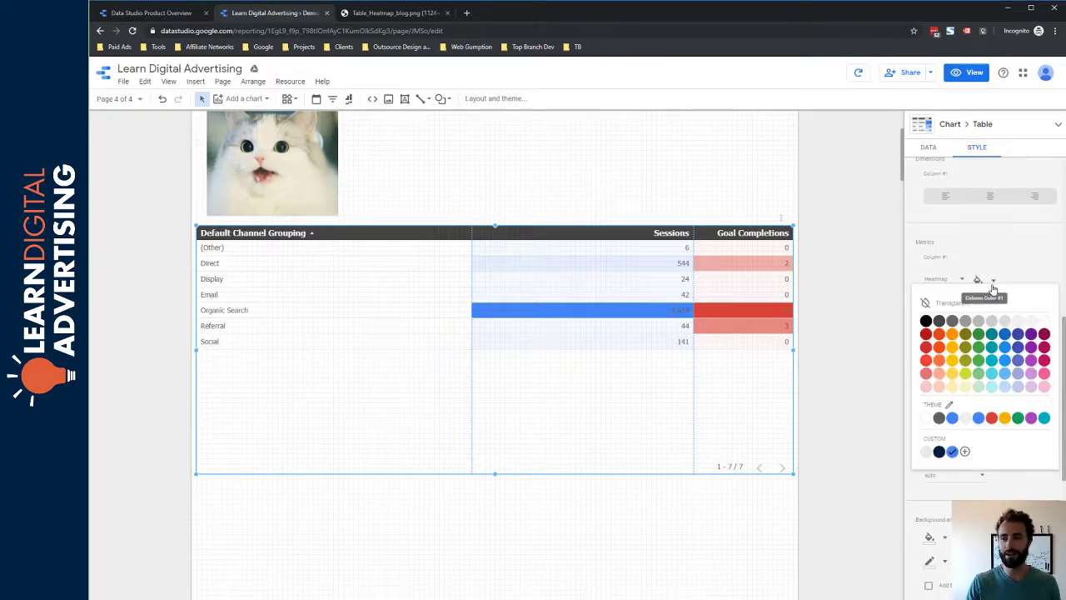
{"action": "left_click", "coordinate": [980, 340]}
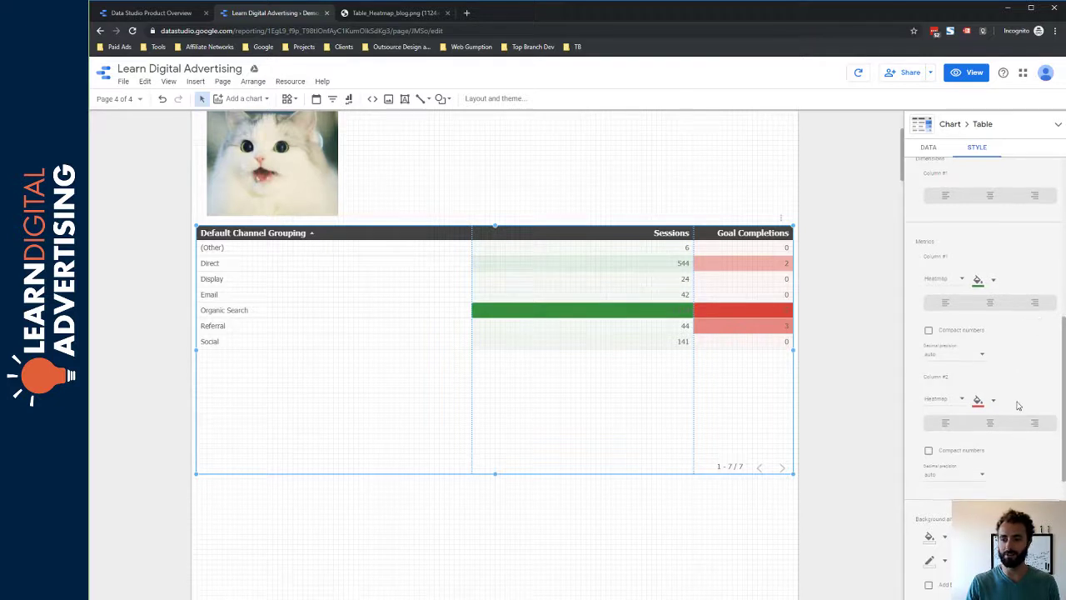
{"action": "scroll", "coordinate": [1017, 403], "scroll_direction": "down", "scroll_amount": 1}
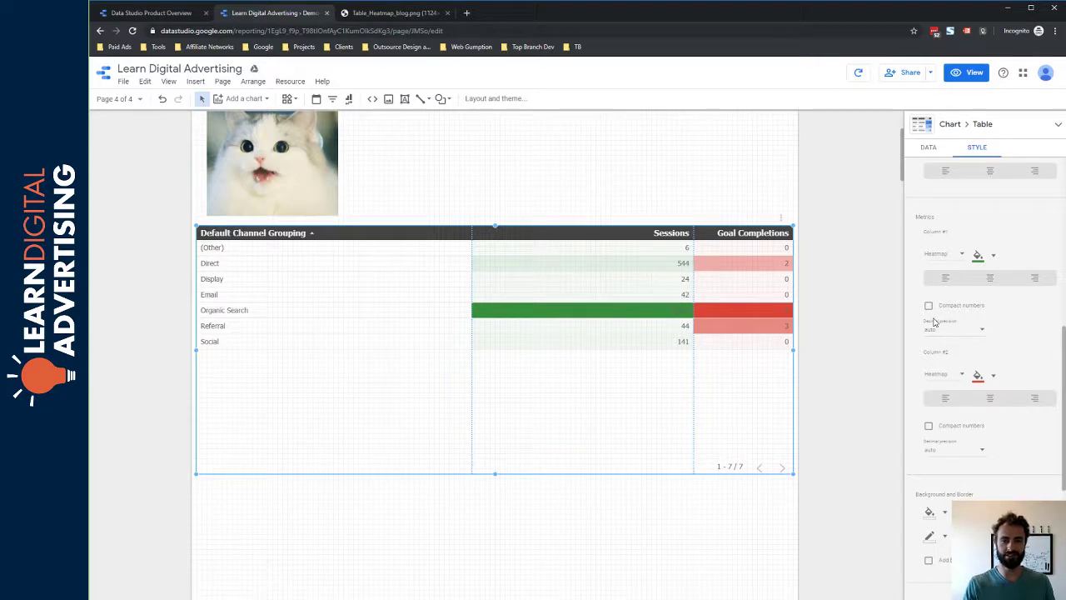
Add Source as a second dimension with drill down enabled, then preview in view mode.
{"action": "left_click", "coordinate": [924, 149]}
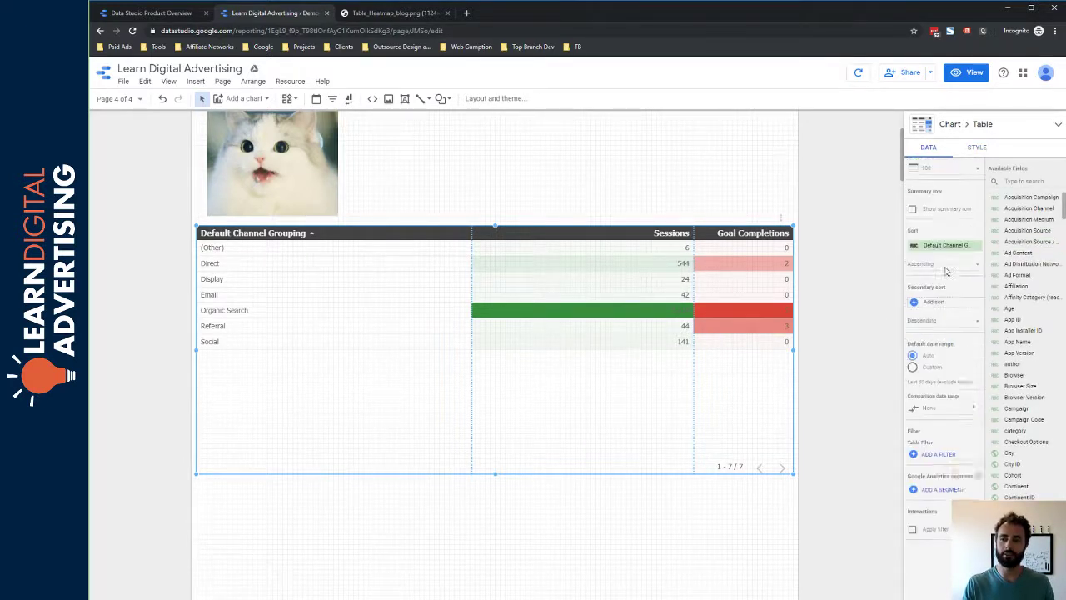
{"action": "scroll", "coordinate": [941, 262], "scroll_direction": "up", "scroll_amount": 3}
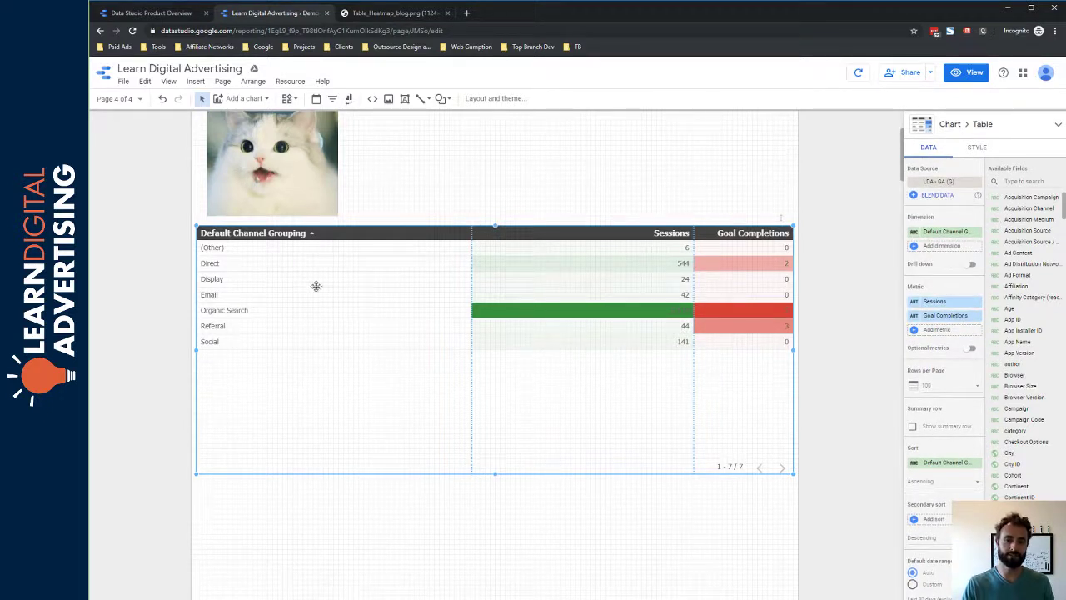
{"action": "left_click", "coordinate": [937, 246]}
{"action": "type", "text": "source"}
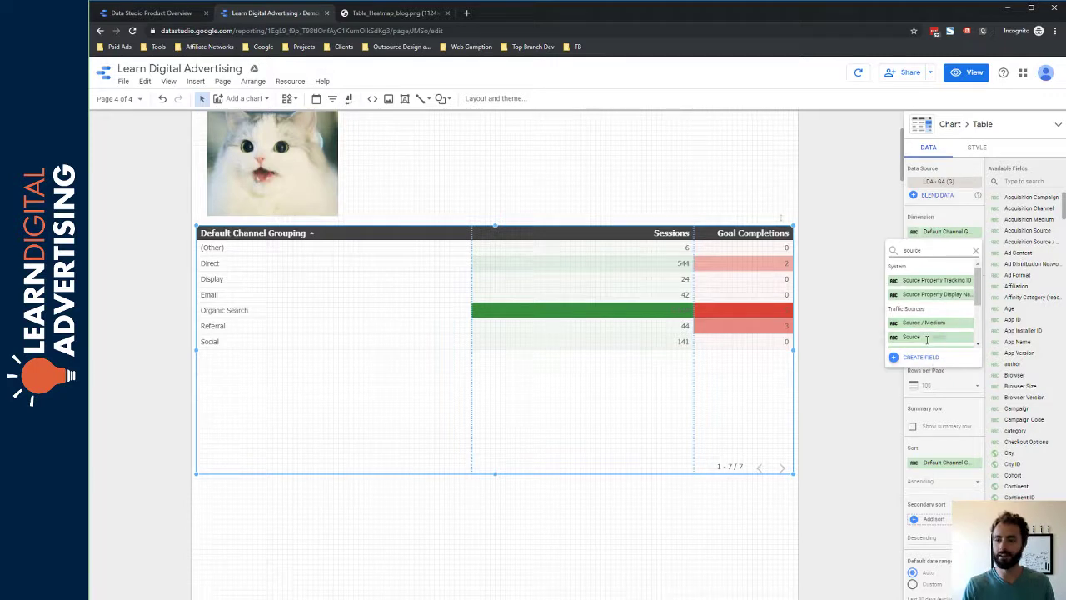
{"action": "left_click", "coordinate": [926, 337]}
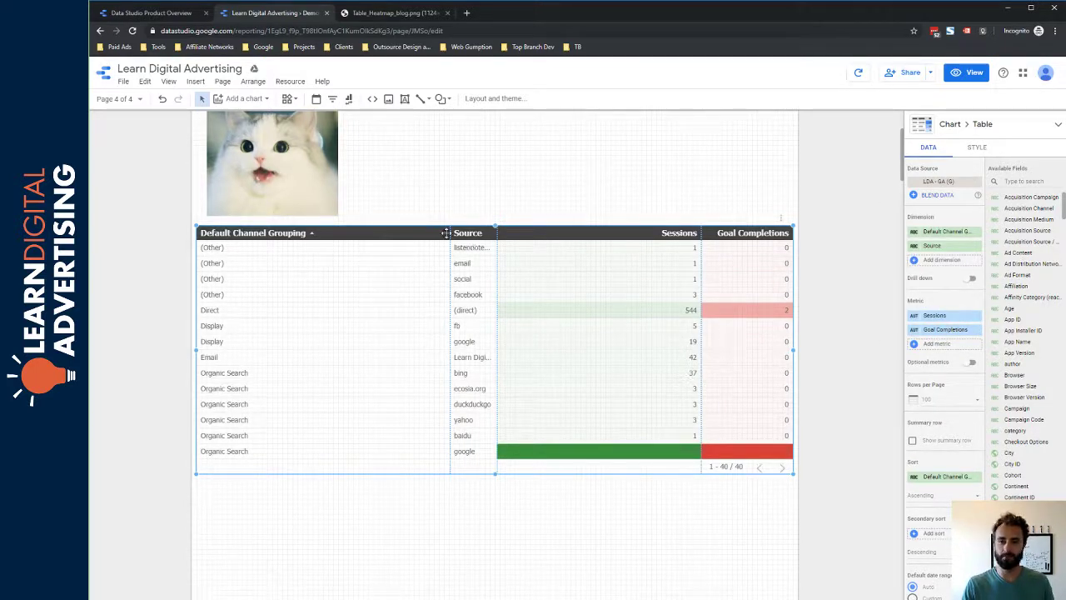
{"action": "left_click", "coordinate": [971, 278]}
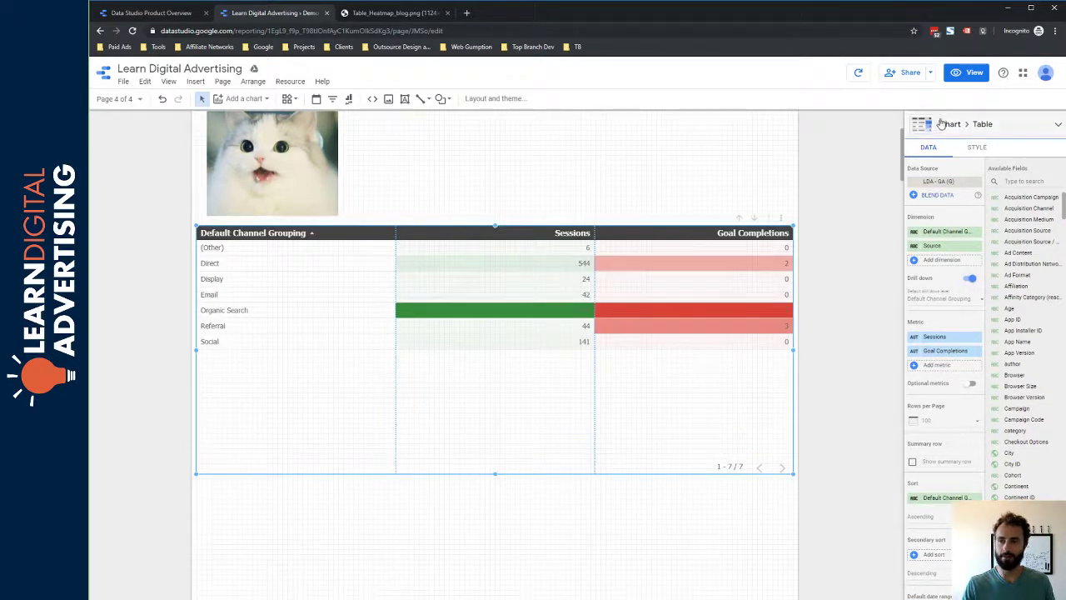
{"action": "left_click", "coordinate": [967, 73]}
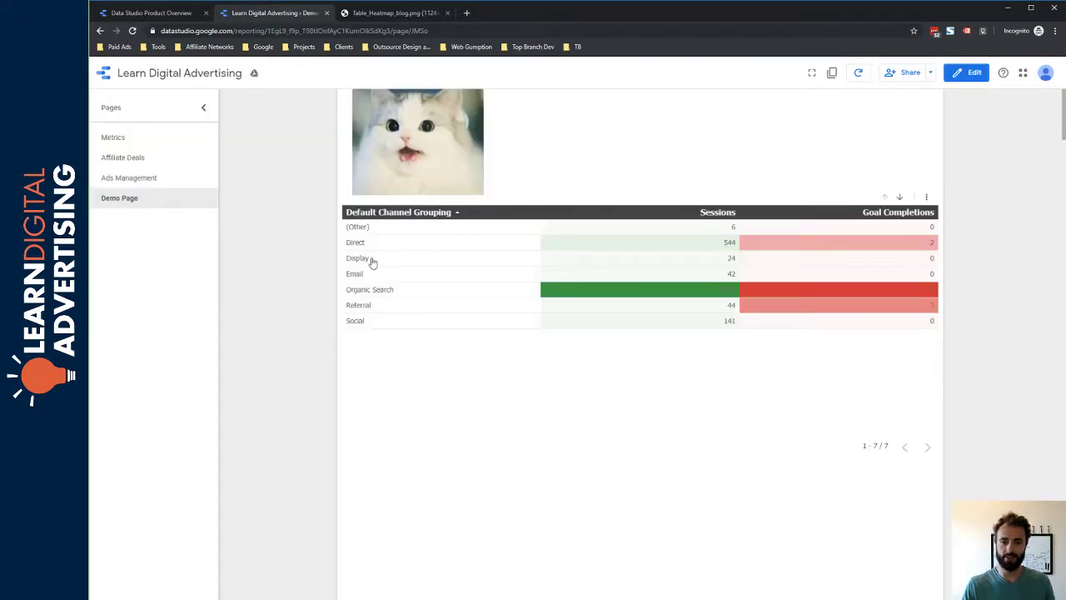
Drill down from the Referral row to its Source rows, then reselect the table in edit mode.
{"action": "left_click", "coordinate": [358, 306]}
{"action": "right_click", "coordinate": [358, 308]}
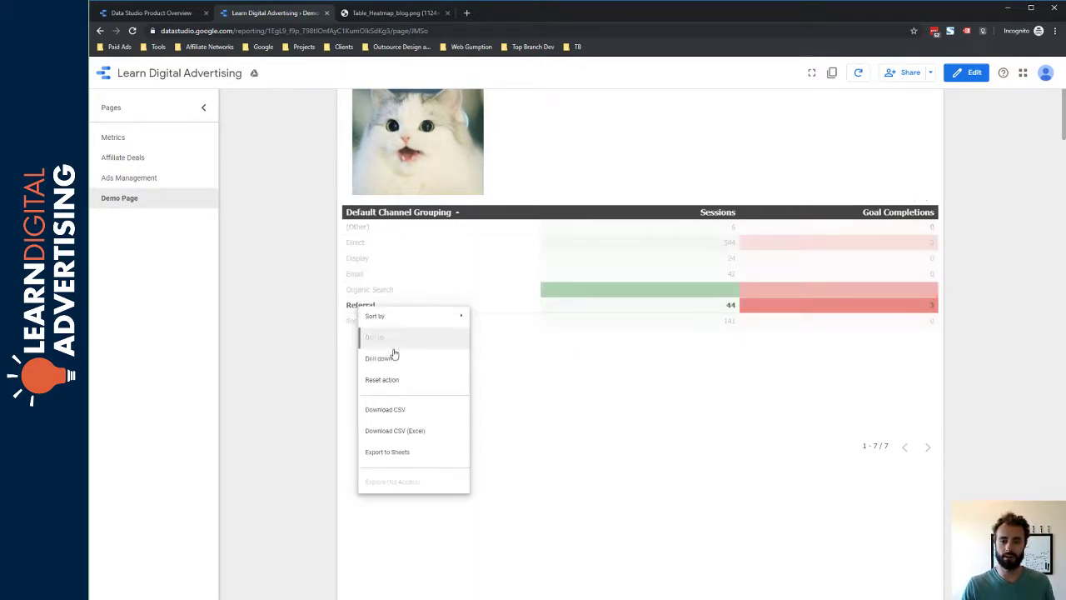
{"action": "left_click", "coordinate": [392, 358]}
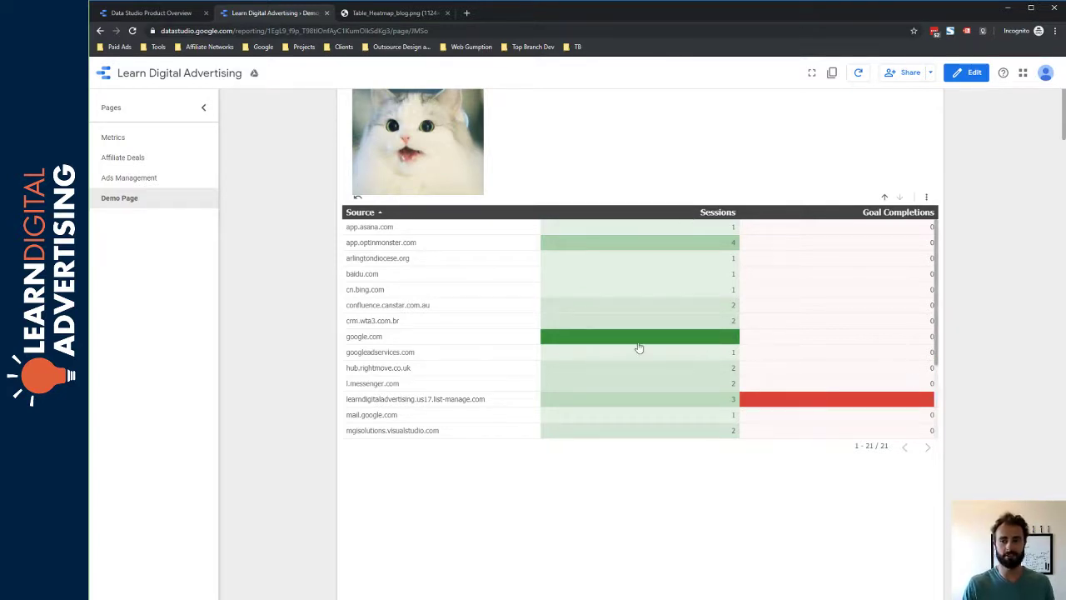
{"action": "left_click", "coordinate": [966, 72]}
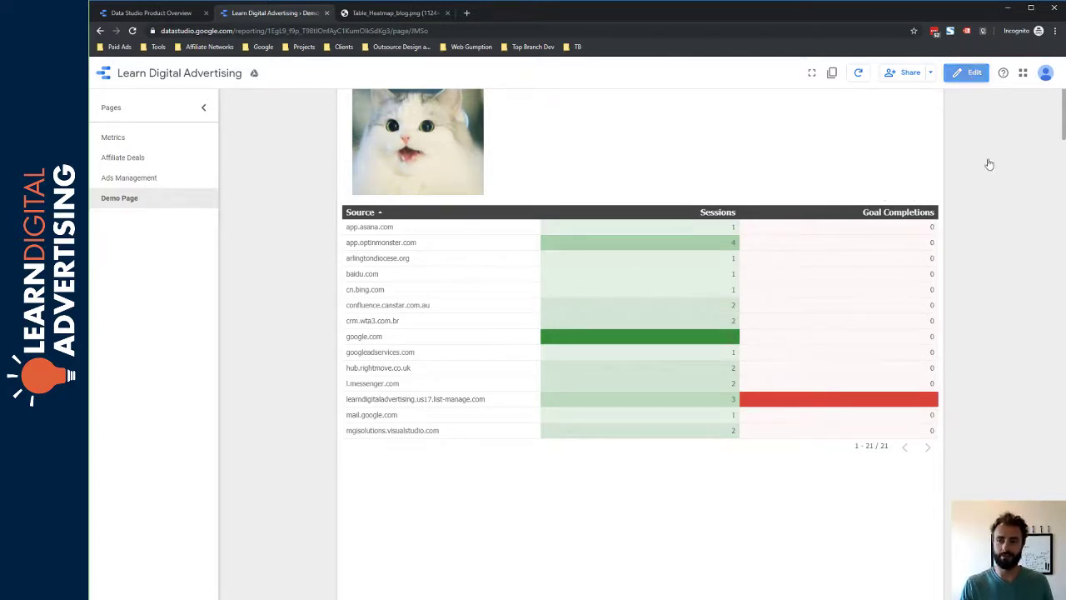
{"action": "left_click", "coordinate": [429, 315]}
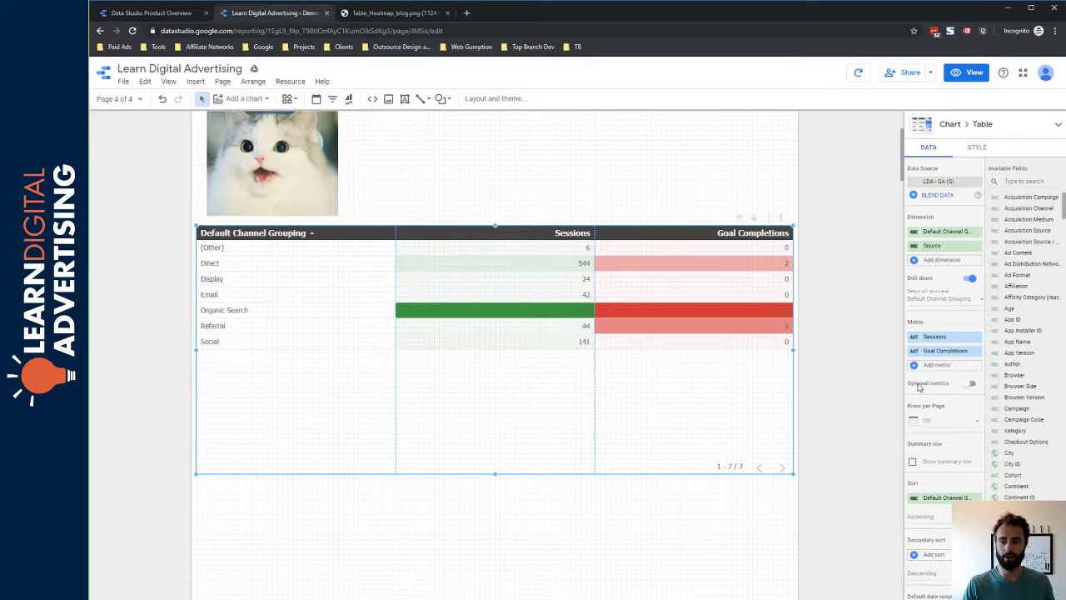
Move Goal Completions from the table's metrics into Optional metrics and preview the report.
{"action": "left_click", "coordinate": [977, 351]}
{"action": "left_click", "coordinate": [971, 369]}
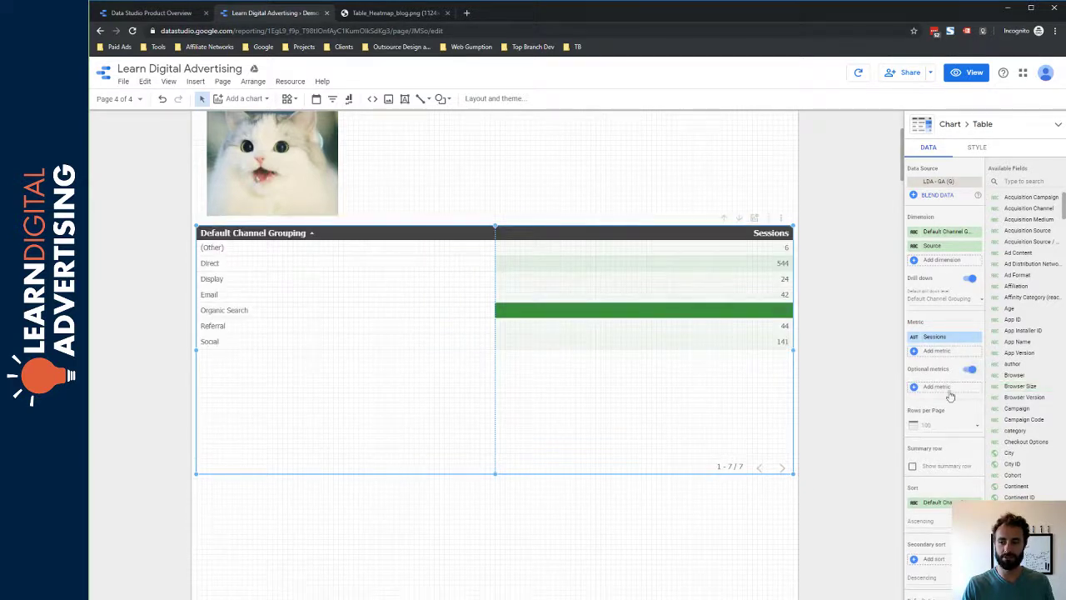
{"action": "left_click", "coordinate": [933, 391]}
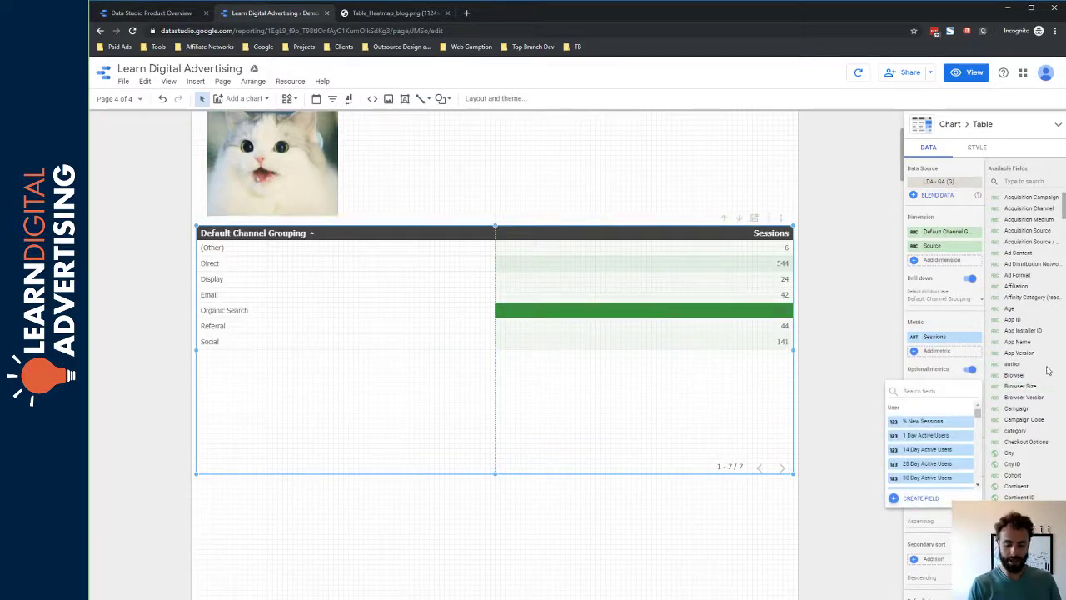
{"action": "type", "text": "goal com"}
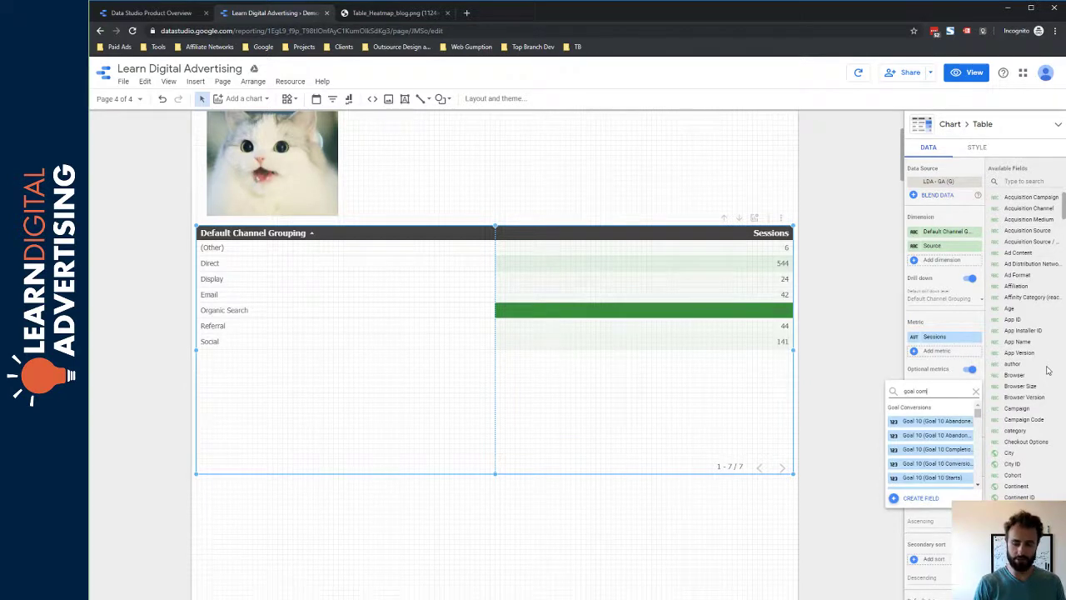
{"action": "type", "text": "pl"}
{"action": "left_click", "coordinate": [923, 420]}
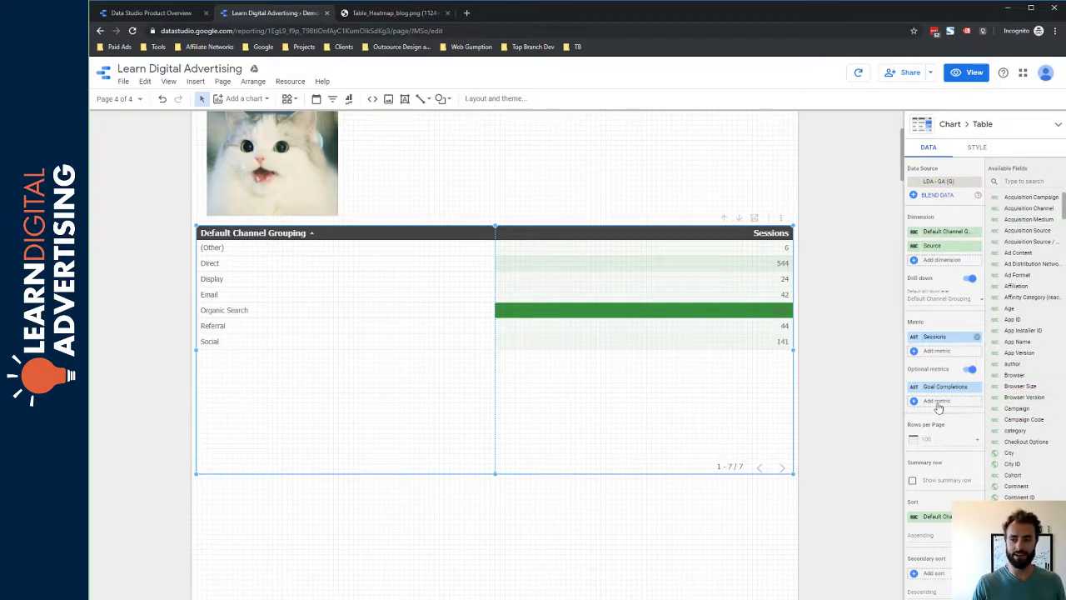
{"action": "left_click", "coordinate": [970, 72]}
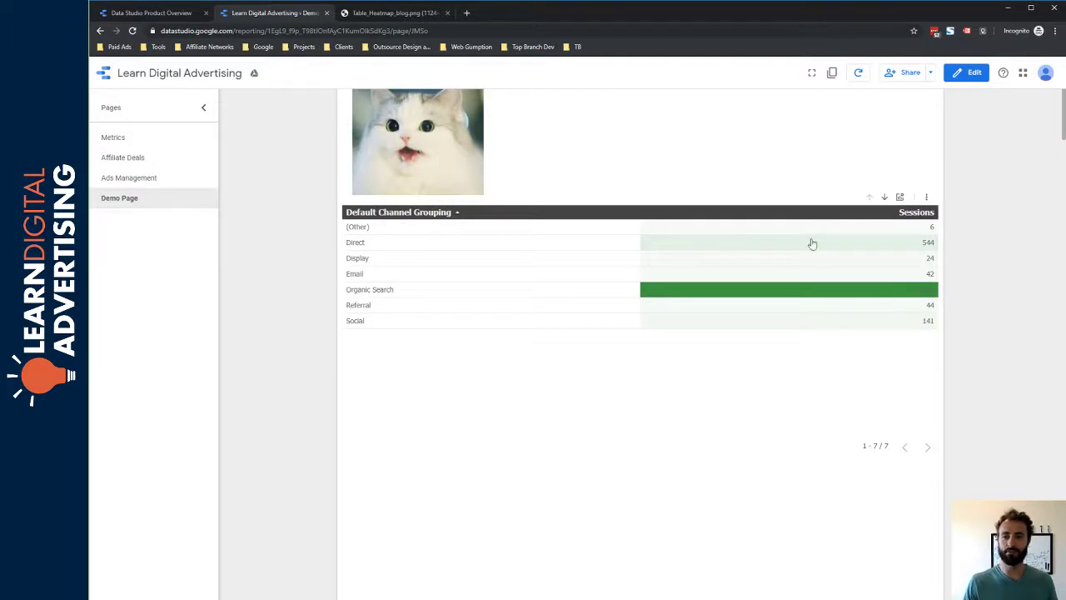
Toggle the Goal Completions and Sessions columns from the optional metrics list, then return to editing.
{"action": "left_click", "coordinate": [900, 200]}
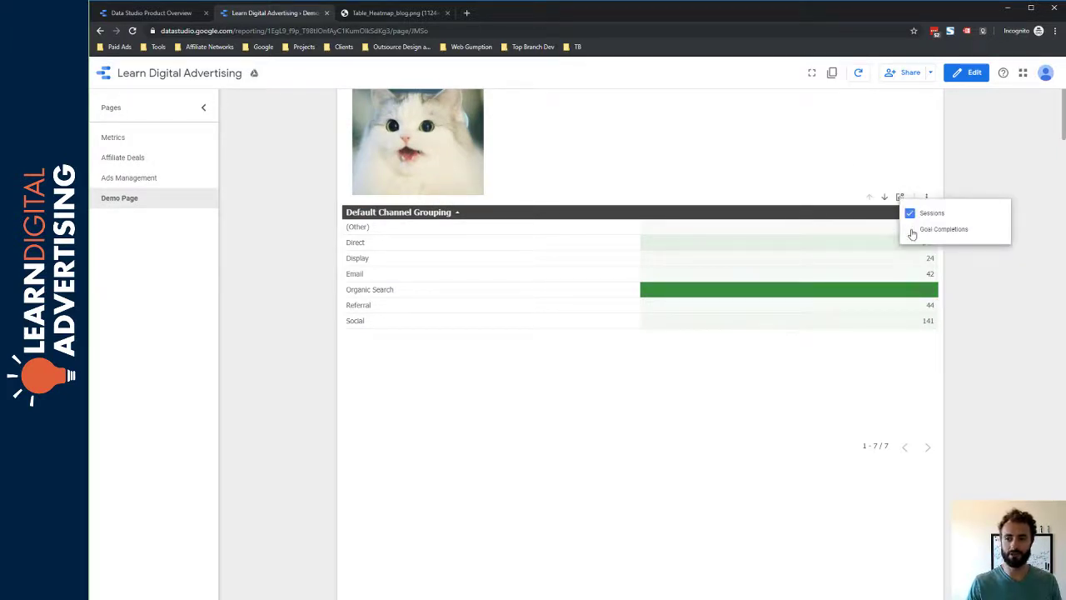
{"action": "left_click", "coordinate": [911, 231]}
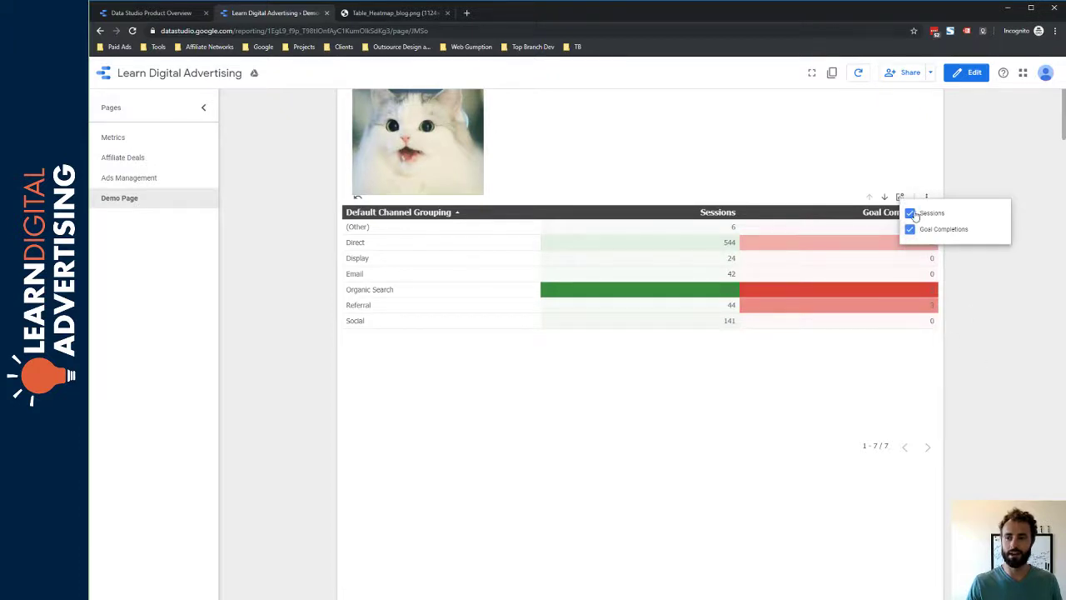
{"action": "left_click", "coordinate": [911, 213]}
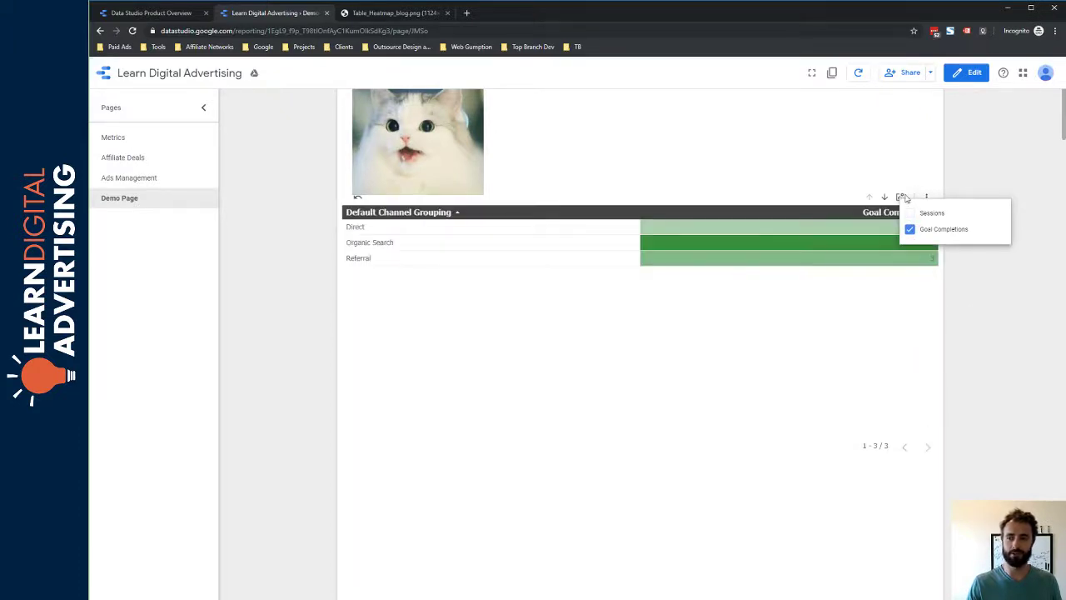
{"action": "left_click", "coordinate": [911, 214]}
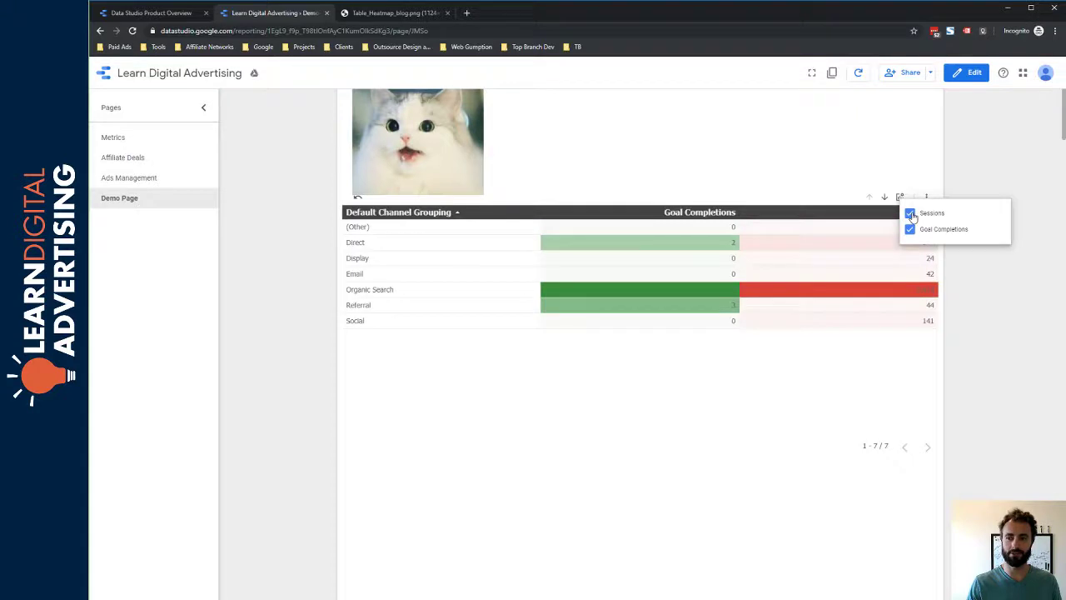
{"action": "left_click", "coordinate": [911, 214]}
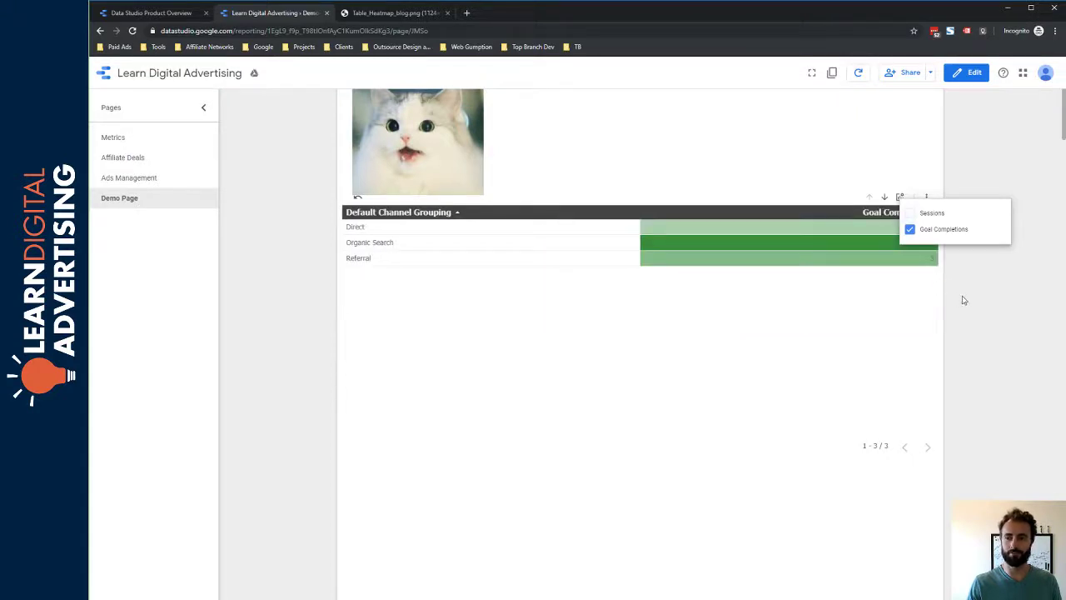
{"action": "left_click", "coordinate": [964, 74]}
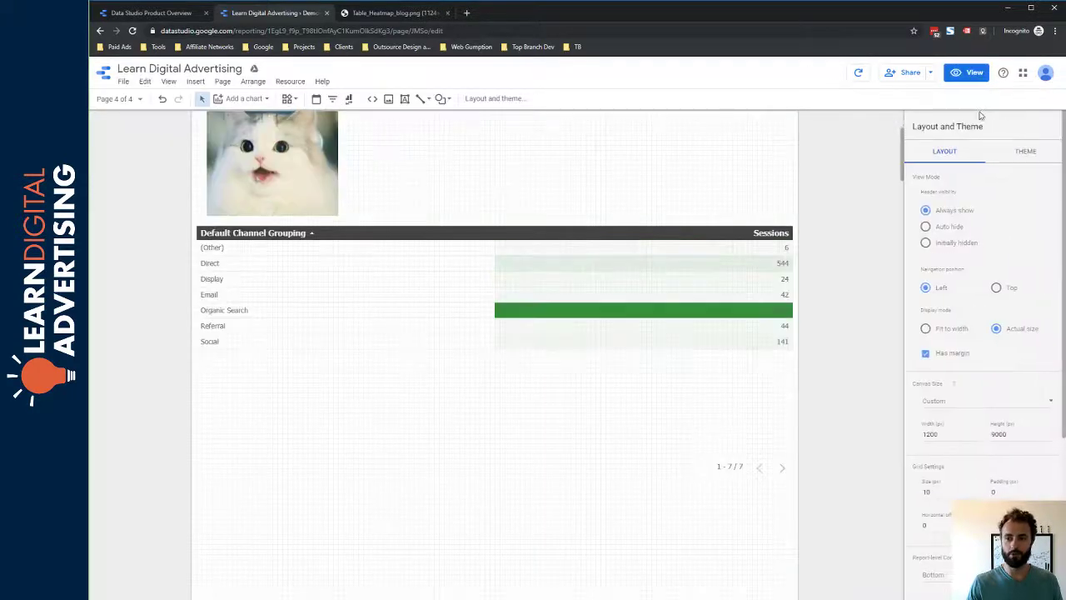
Select the channel table and scroll its DATA tab to the Sessions and optional Goal Completions metrics.
{"action": "left_click", "coordinate": [581, 309]}
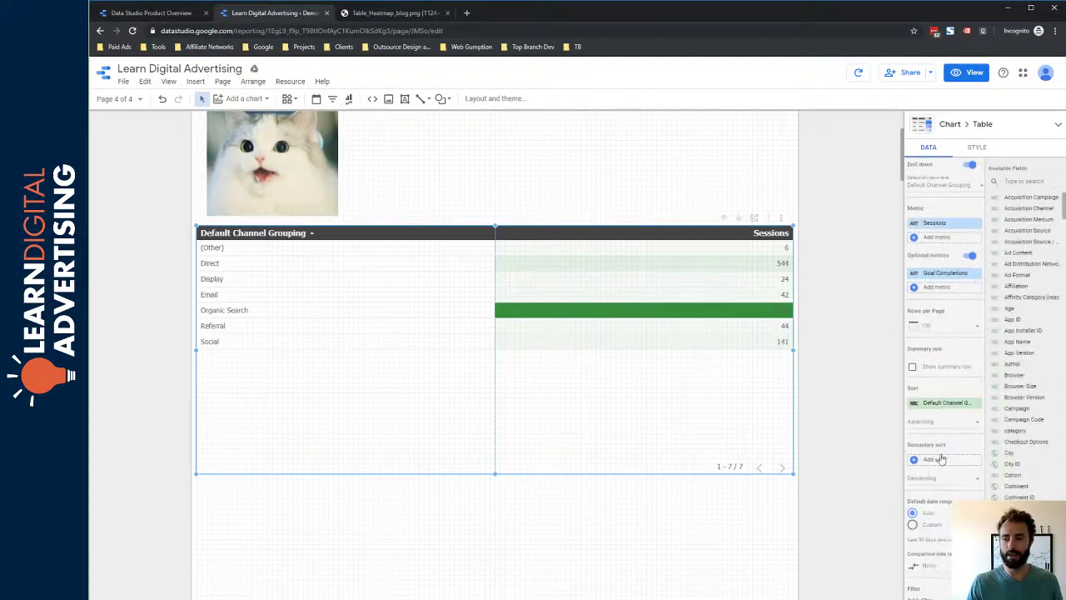
{"action": "scroll", "coordinate": [941, 459], "scroll_direction": "down", "scroll_amount": 3}
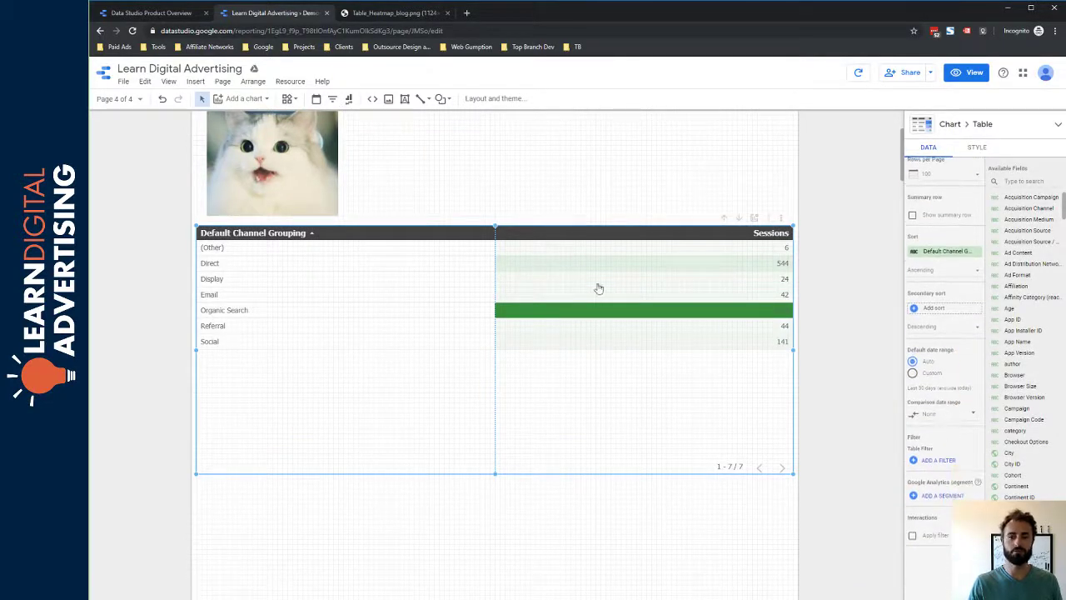